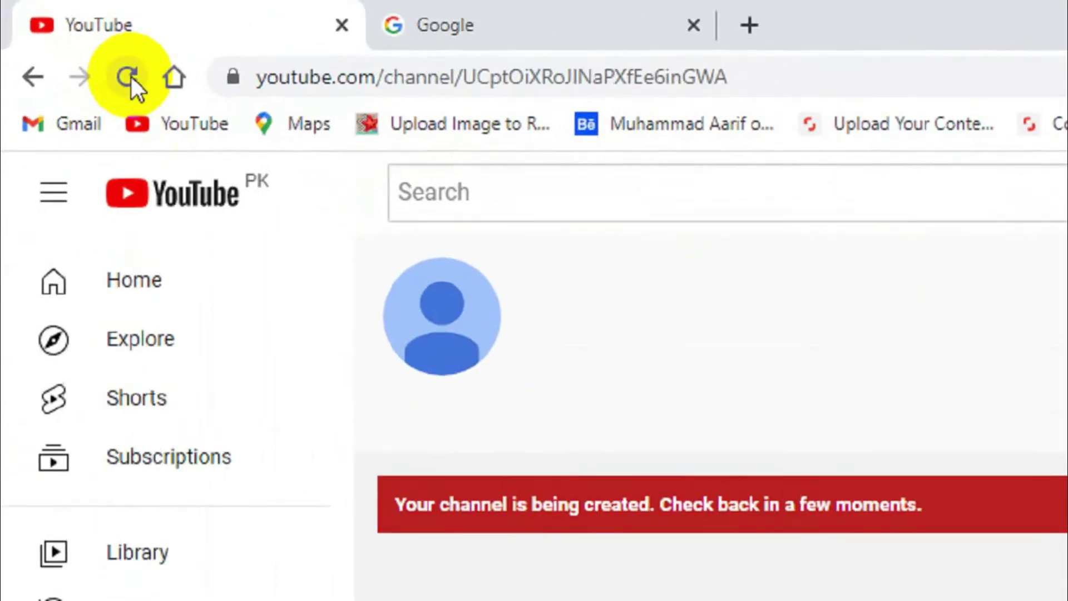
# - Reload the new channel's page, close the browser, and reopen YouTube in a fresh Chrome window
pyautogui.click(68, 41)
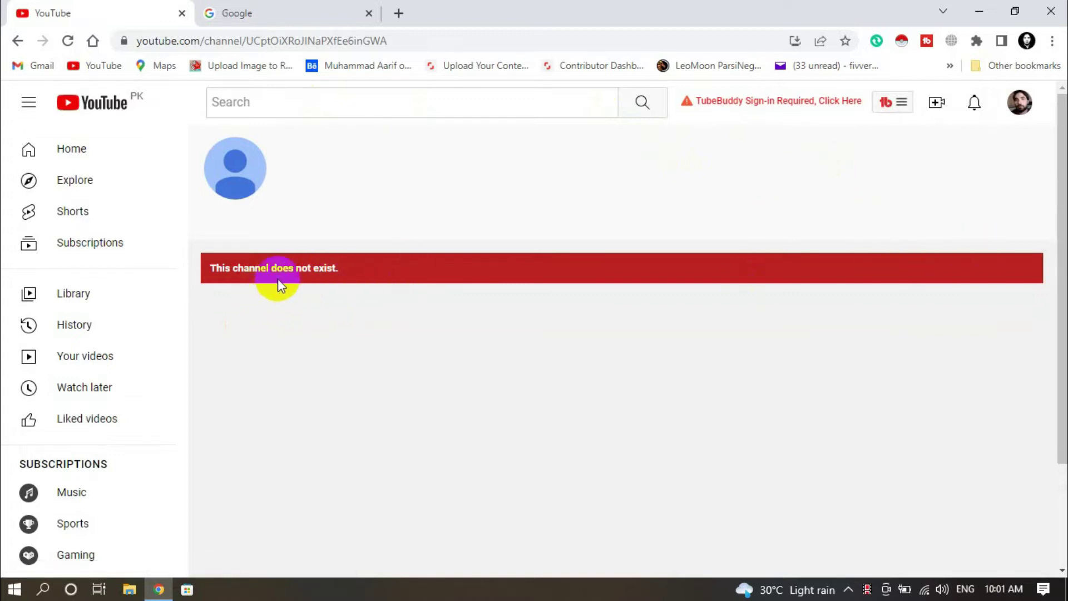
pyautogui.click(182, 13)
pyautogui.click(1050, 11)
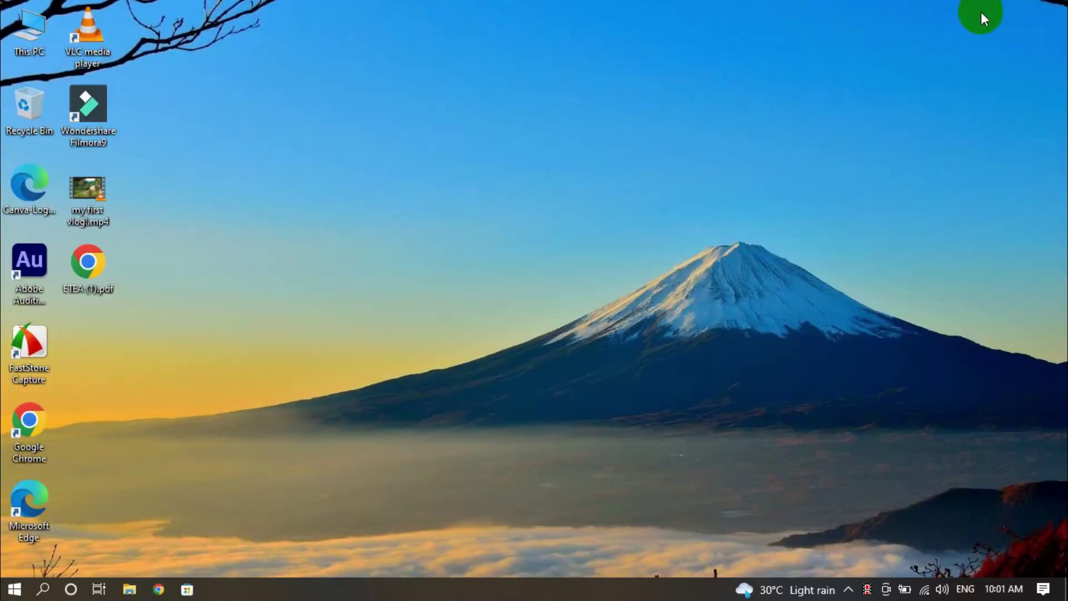
pyautogui.click(162, 590)
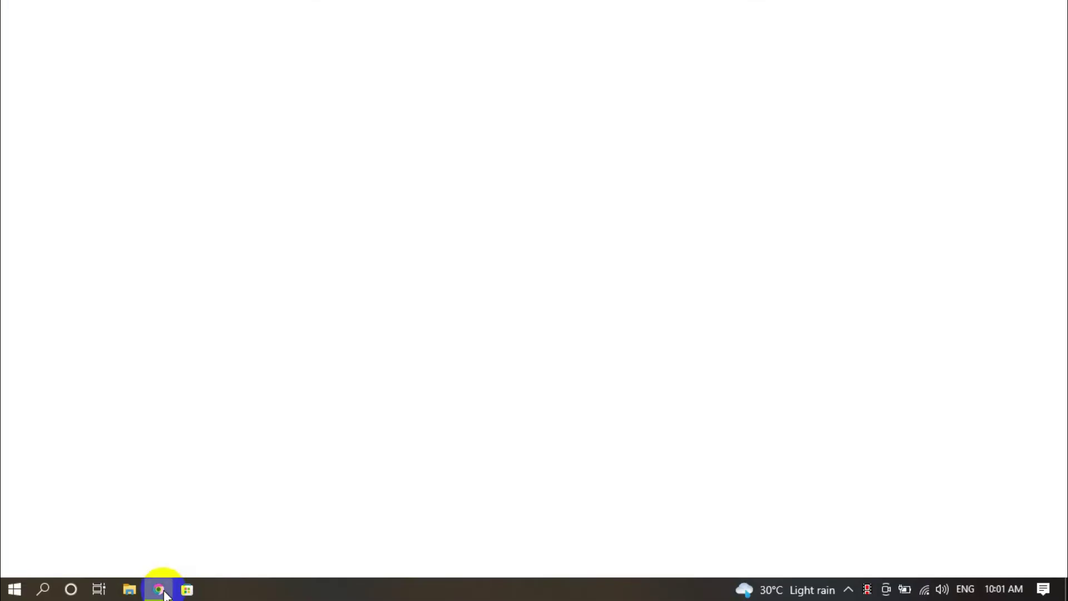
pyautogui.click(102, 65)
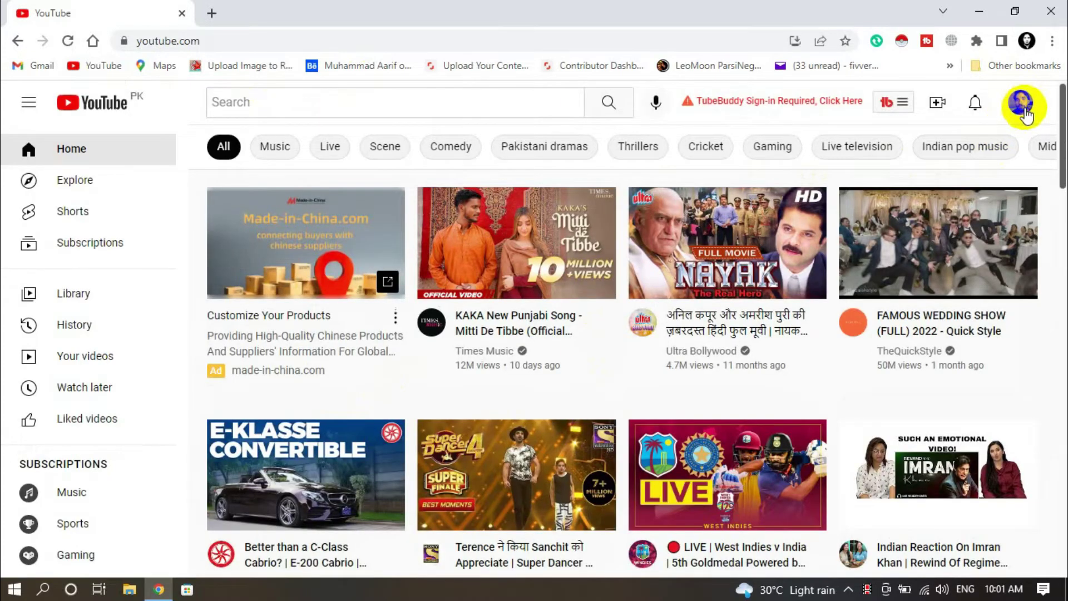
# - Open YouTube Studio for the signed-in channel and look over its dashboard sections
pyautogui.click(1027, 116)
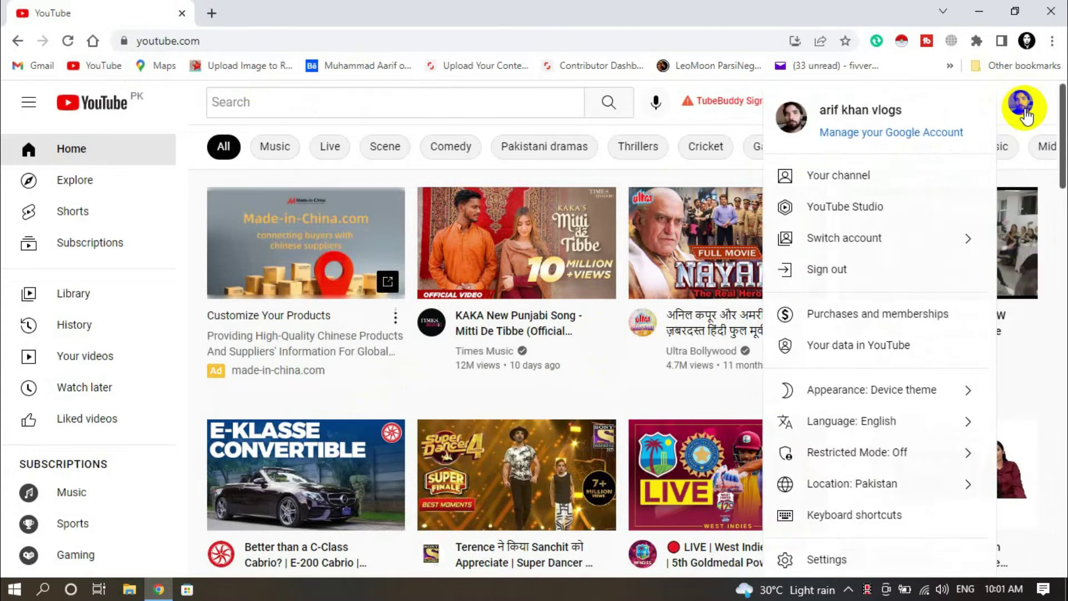
pyautogui.click(1021, 111)
pyautogui.click(1021, 111)
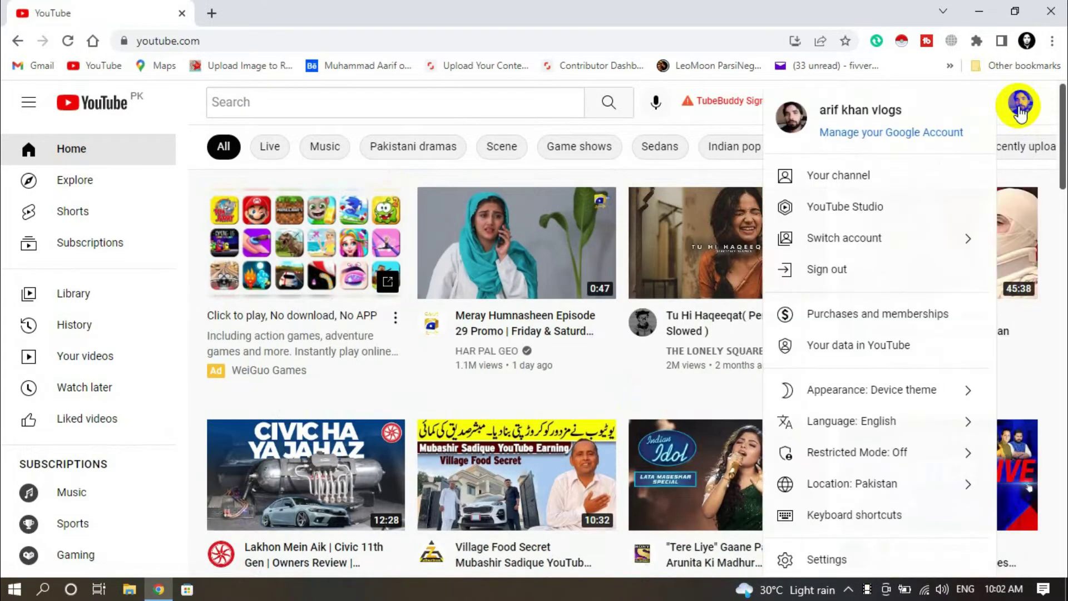
pyautogui.click(817, 212)
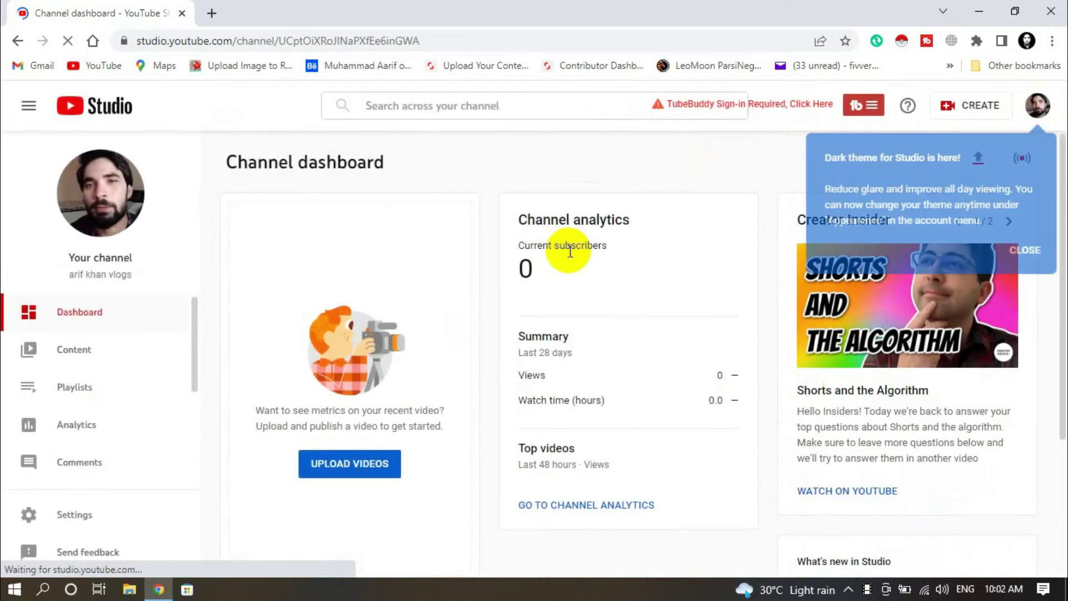
pyautogui.scroll(-4, 152, 369)
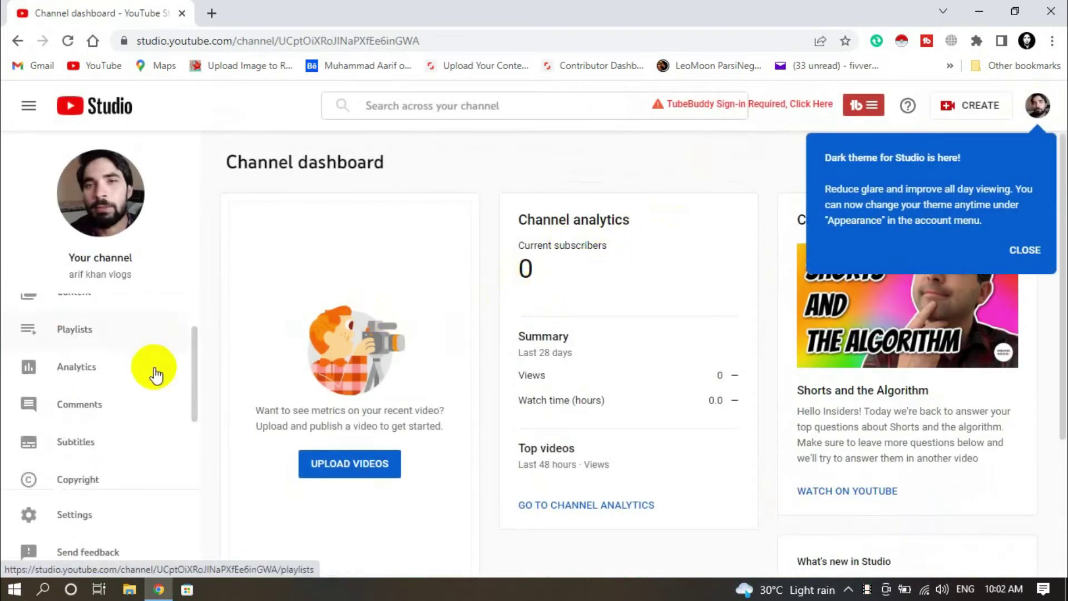
pyautogui.scroll(4, 131, 410)
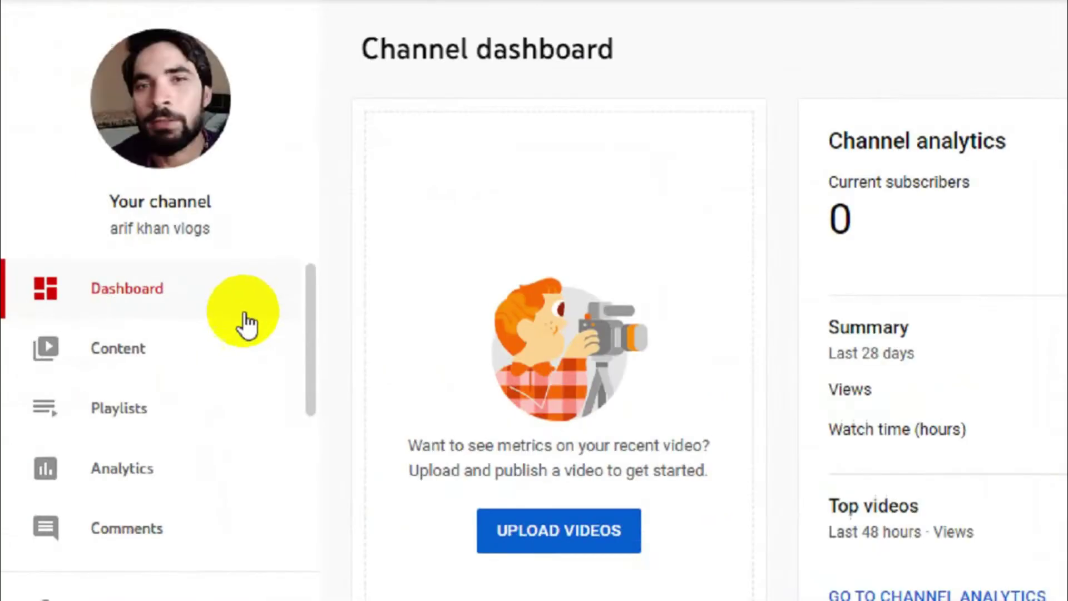
# - Set the channel's country of residence to Pakistan in the basic info of the channel settings
pyautogui.click(66, 514)
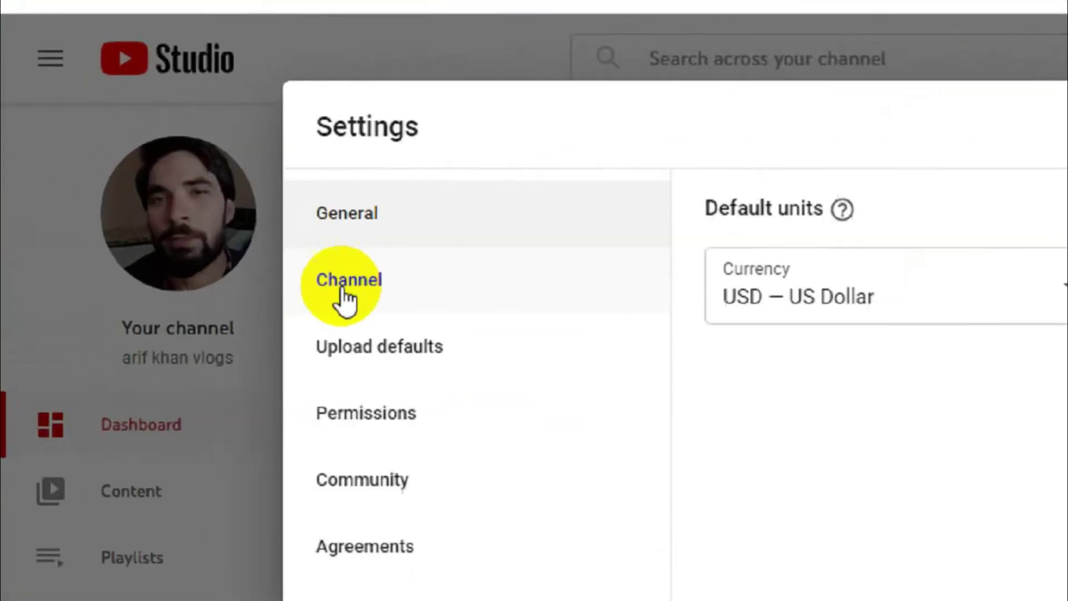
pyautogui.click(195, 240)
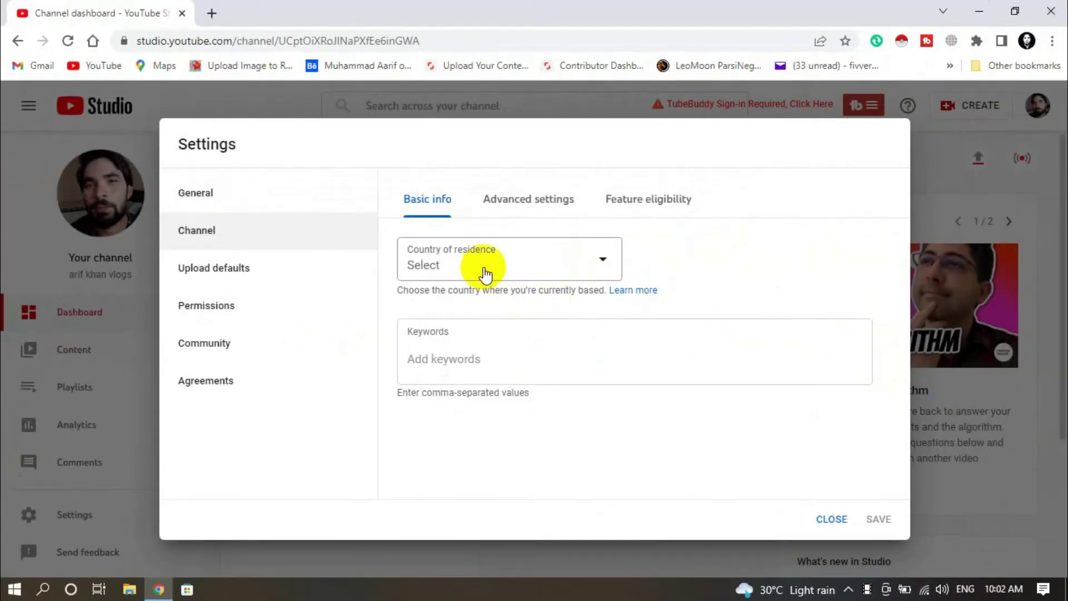
pyautogui.click(508, 263)
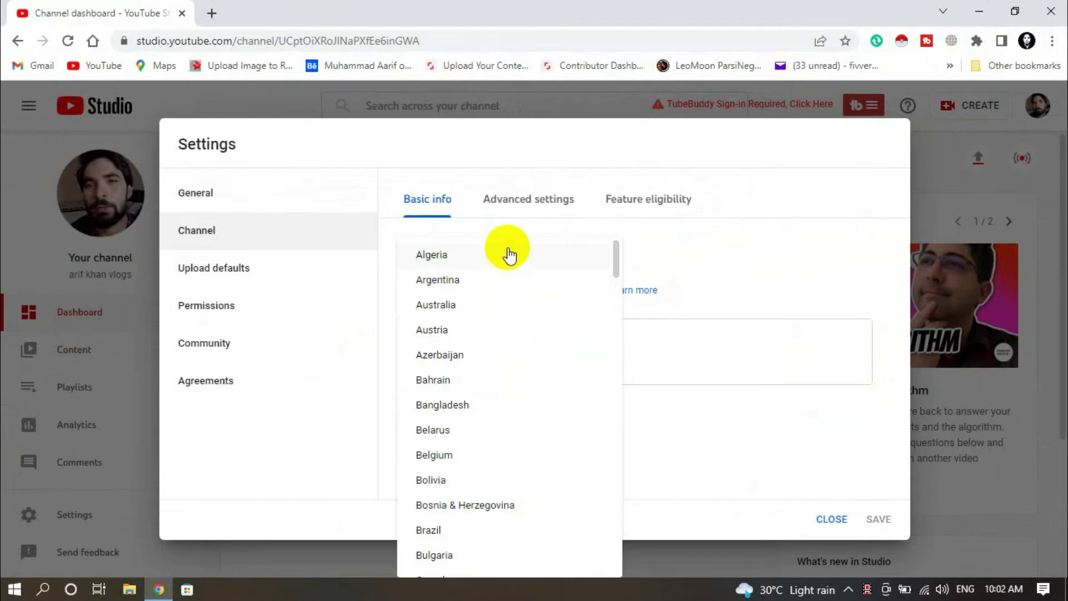
pyautogui.scroll(-8, 458, 359)
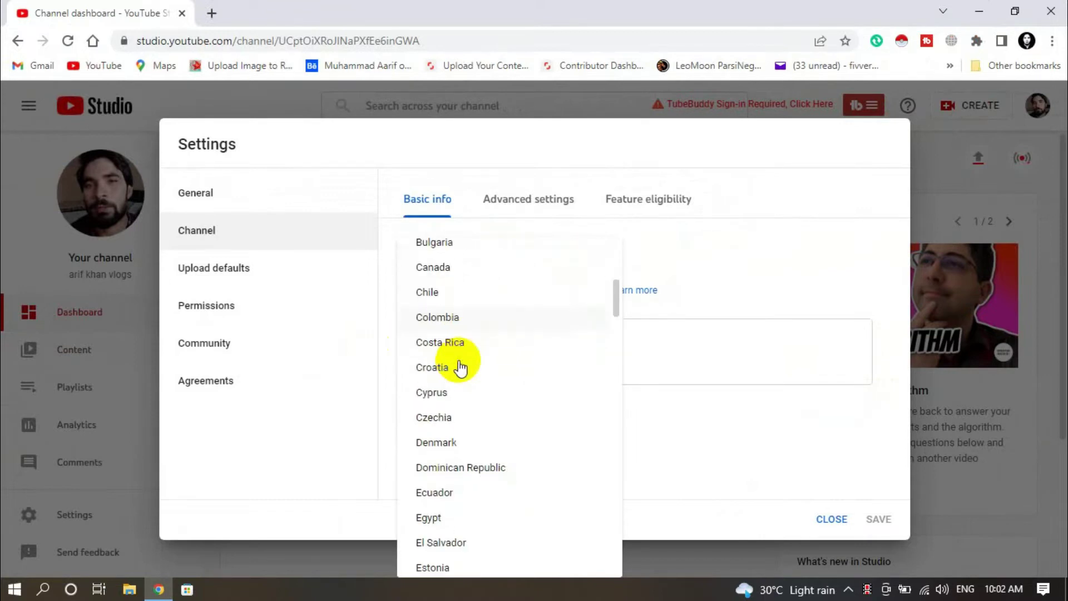
pyautogui.scroll(-20, 459, 367)
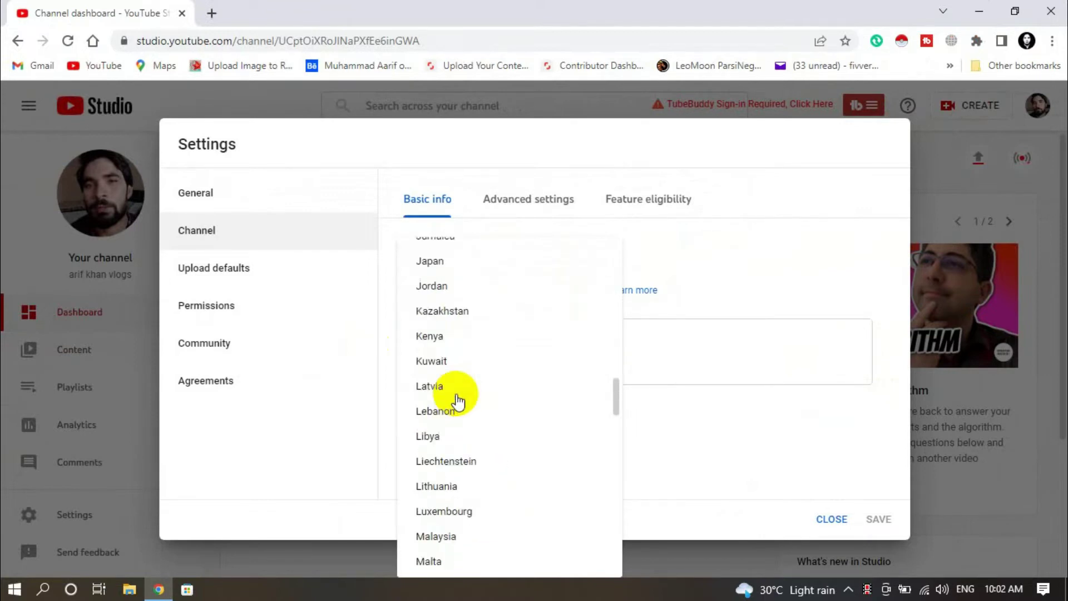
pyautogui.scroll(-10, 458, 400)
pyautogui.scroll(4, 457, 398)
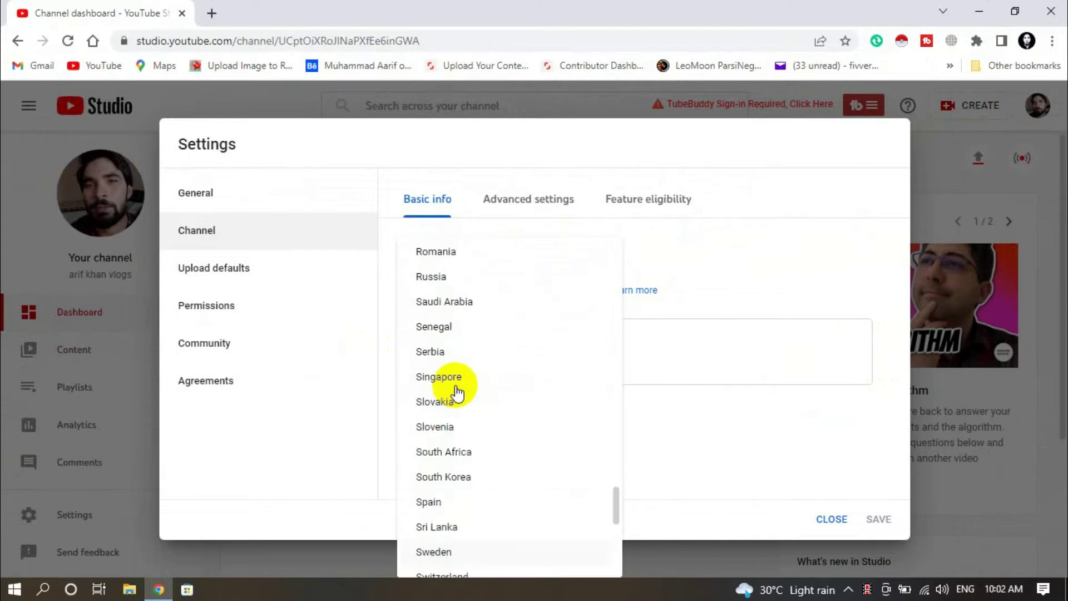
pyautogui.scroll(-3, 453, 358)
pyautogui.scroll(2, 460, 429)
pyautogui.scroll(2, 460, 426)
pyautogui.scroll(-5, 456, 432)
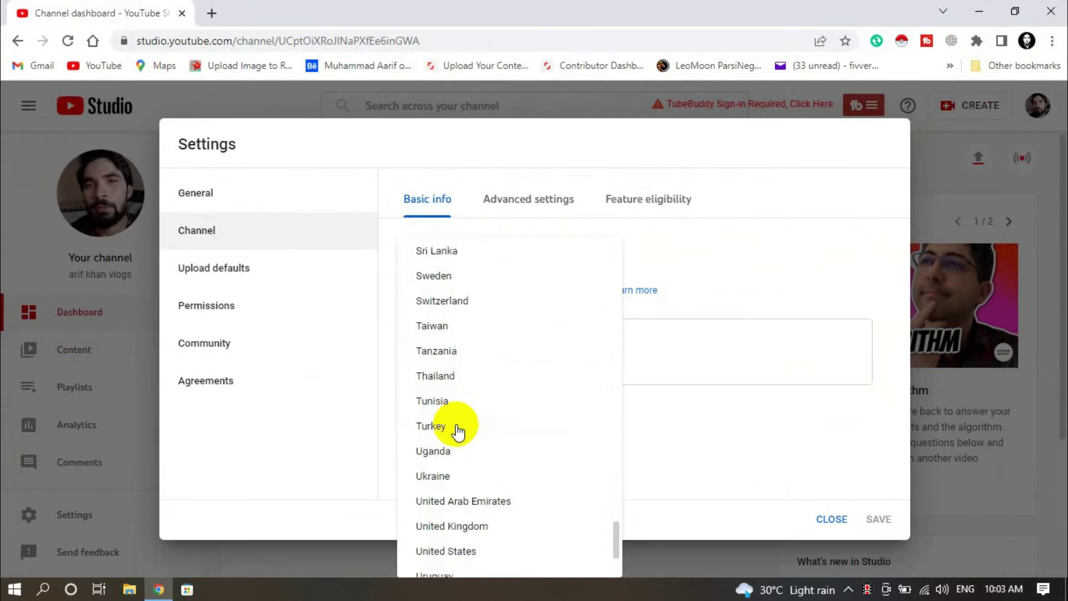
pyautogui.scroll(-2, 448, 441)
pyautogui.scroll(6, 447, 439)
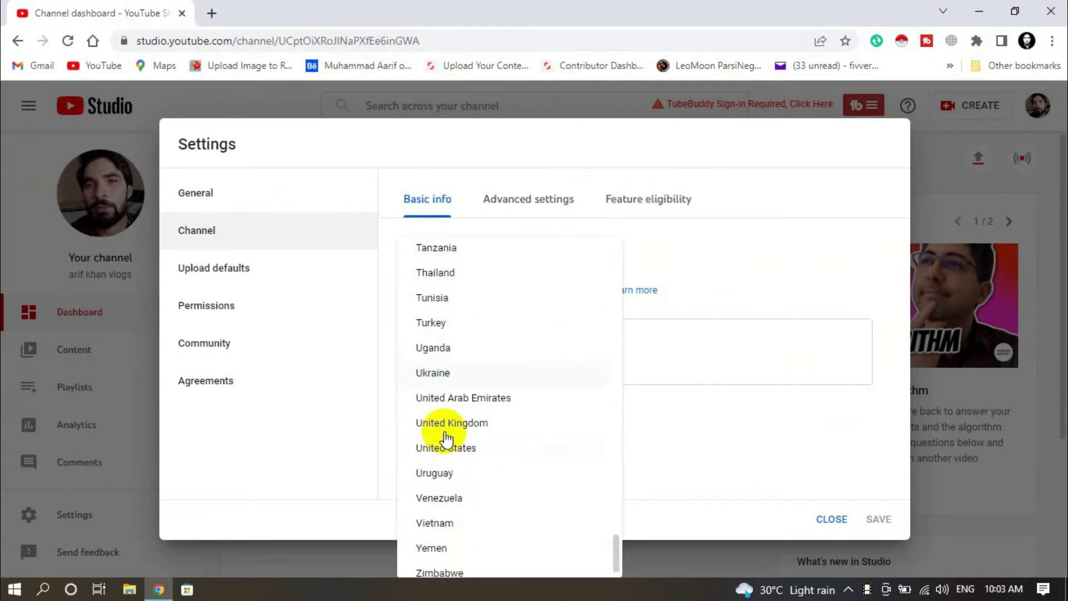
pyautogui.scroll(4, 441, 412)
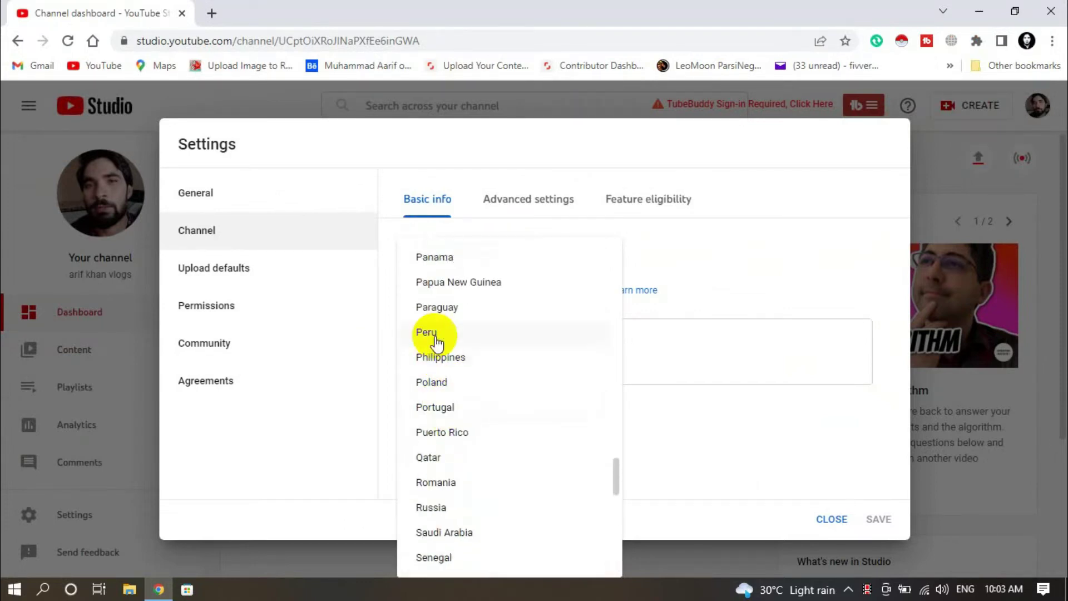
pyautogui.scroll(1, 438, 311)
pyautogui.scroll(1, 437, 283)
pyautogui.click(444, 311)
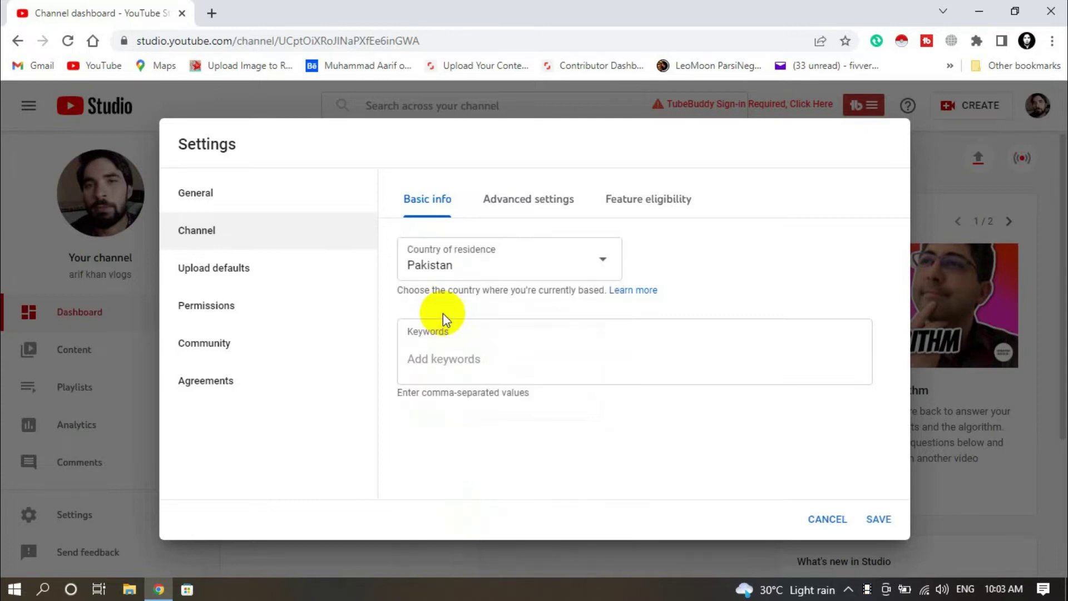
# - Add the channel keywords "vlogs", "vloging", "faimly vlogs" and "travel vlogs"
pyautogui.click(467, 350)
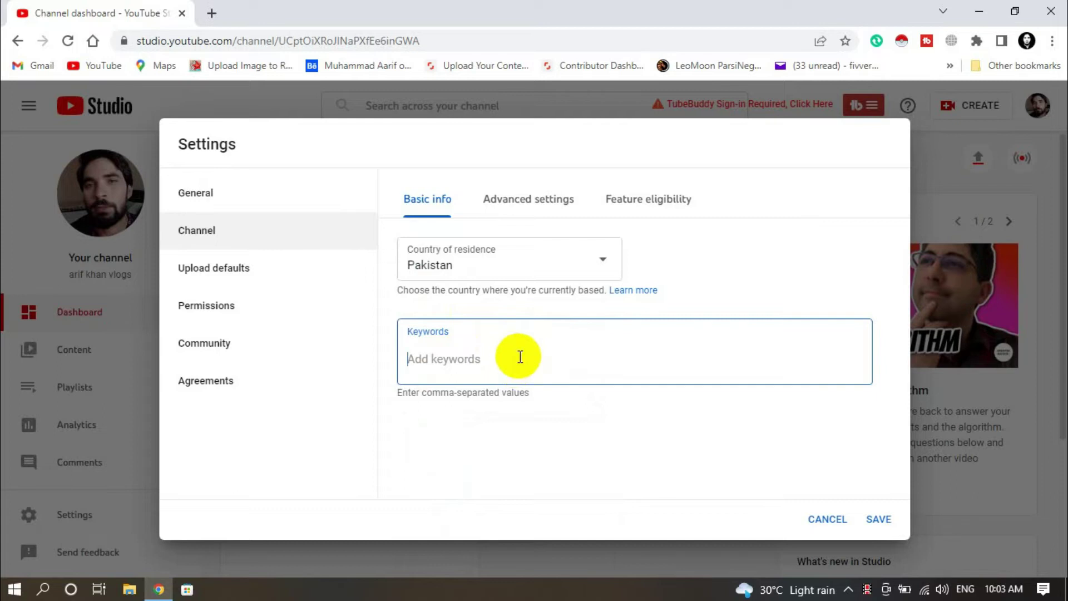
pyautogui.write('vlogs,')
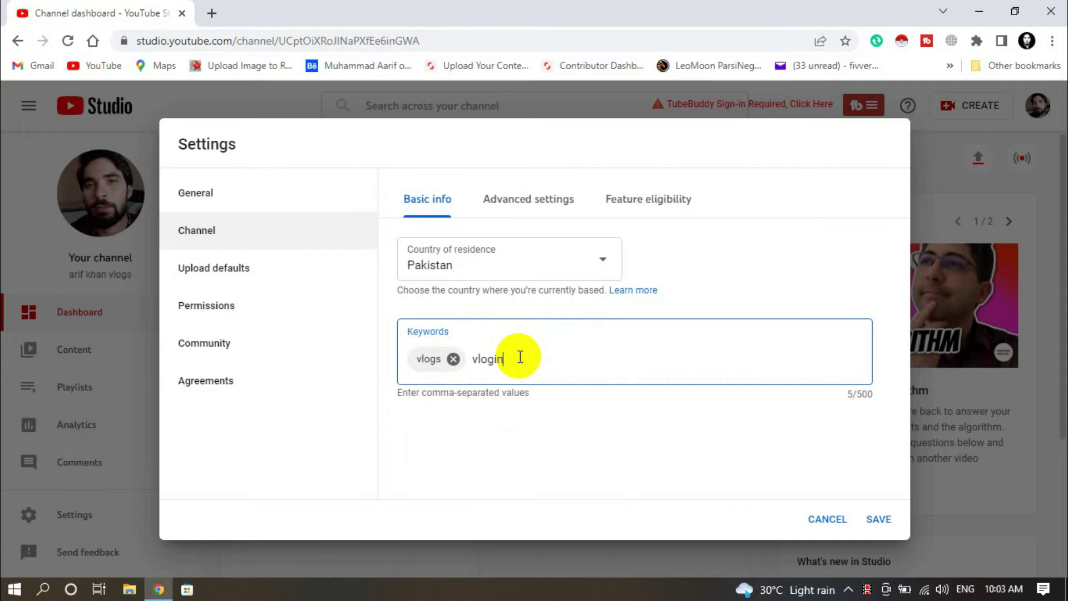
pyautogui.write('vloging,')
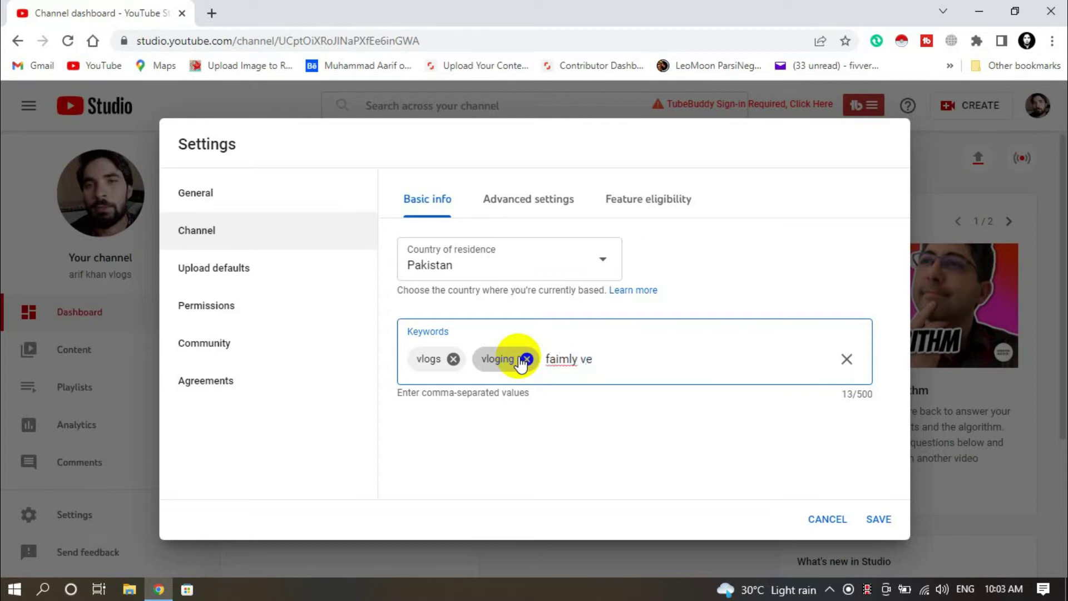
pyautogui.press('BackSpace')
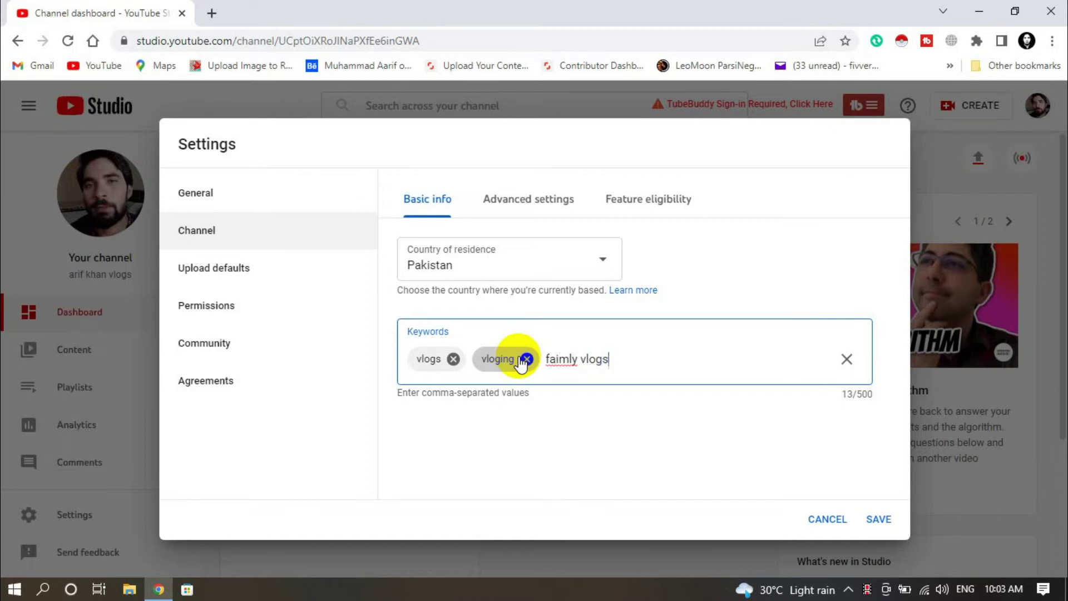
pyautogui.press('Return')
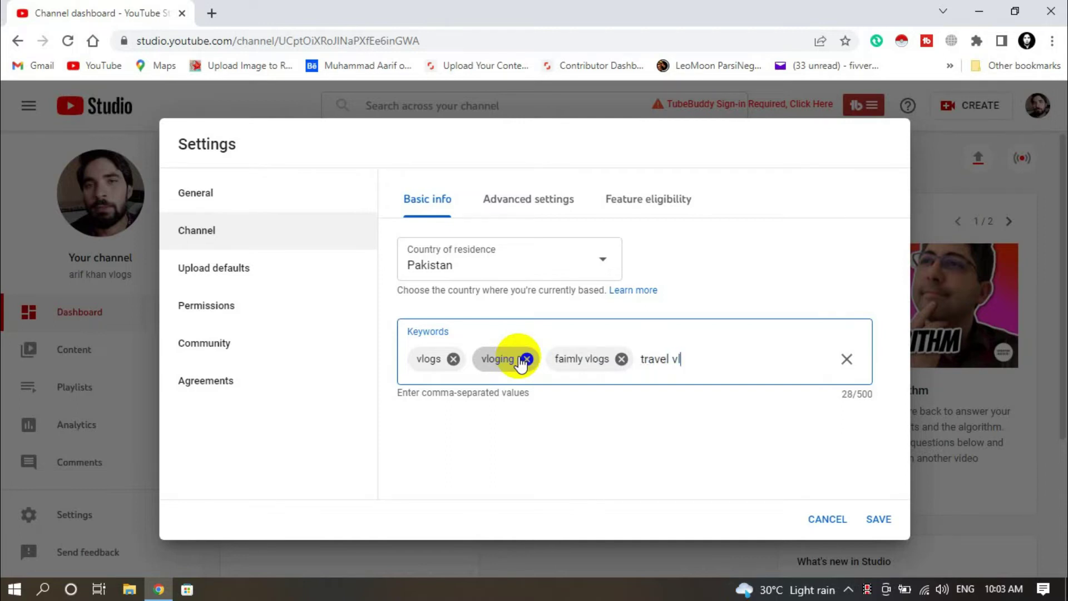
pyautogui.write('travel vlogd')
pyautogui.press('Return')
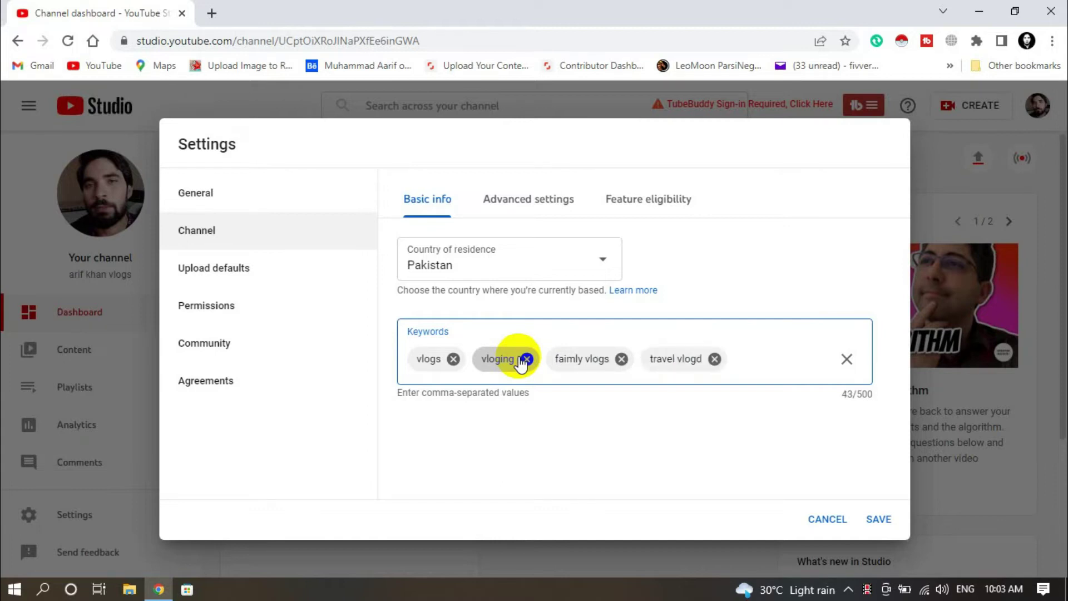
pyautogui.press('BackSpace')
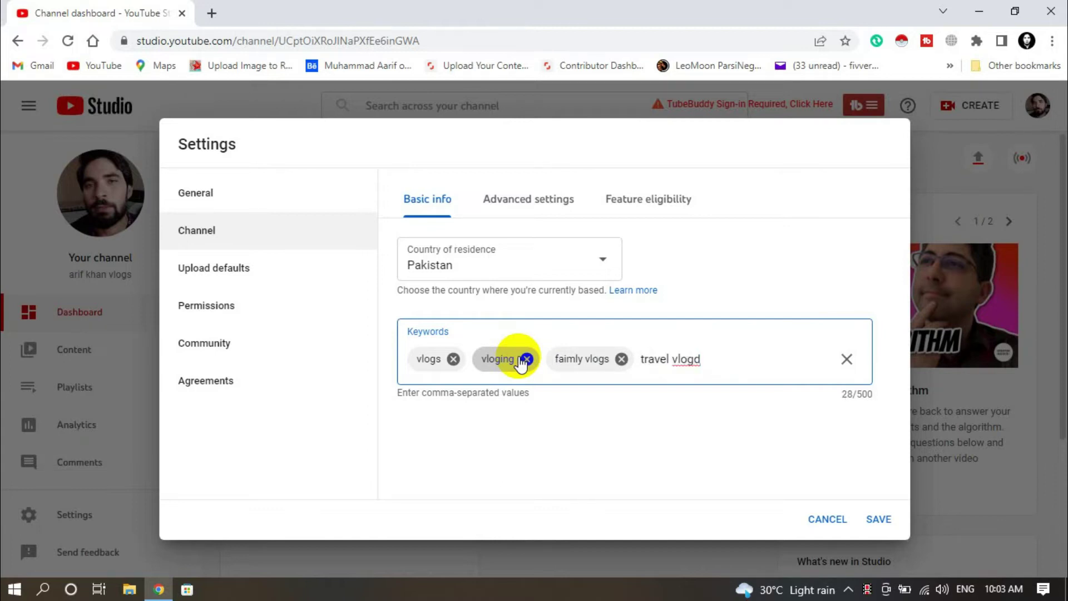
pyautogui.press('Return')
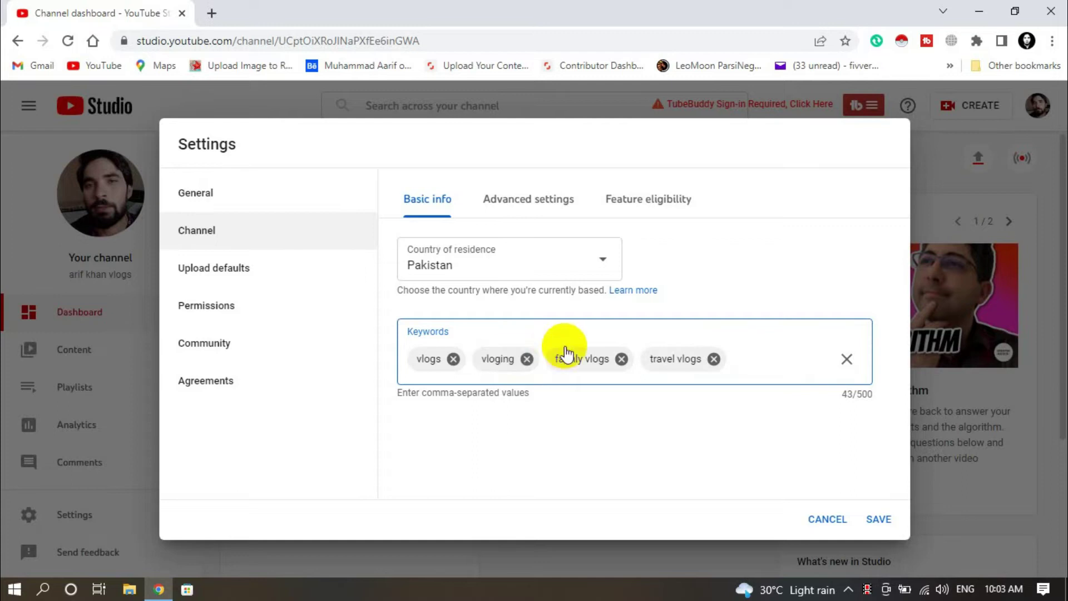
# - Examine the channel's advanced settings, feature eligibility and upload defaults
pyautogui.click(532, 201)
pyautogui.scroll(-1, 532, 369)
pyautogui.scroll(-7, 534, 384)
pyautogui.scroll(4, 536, 390)
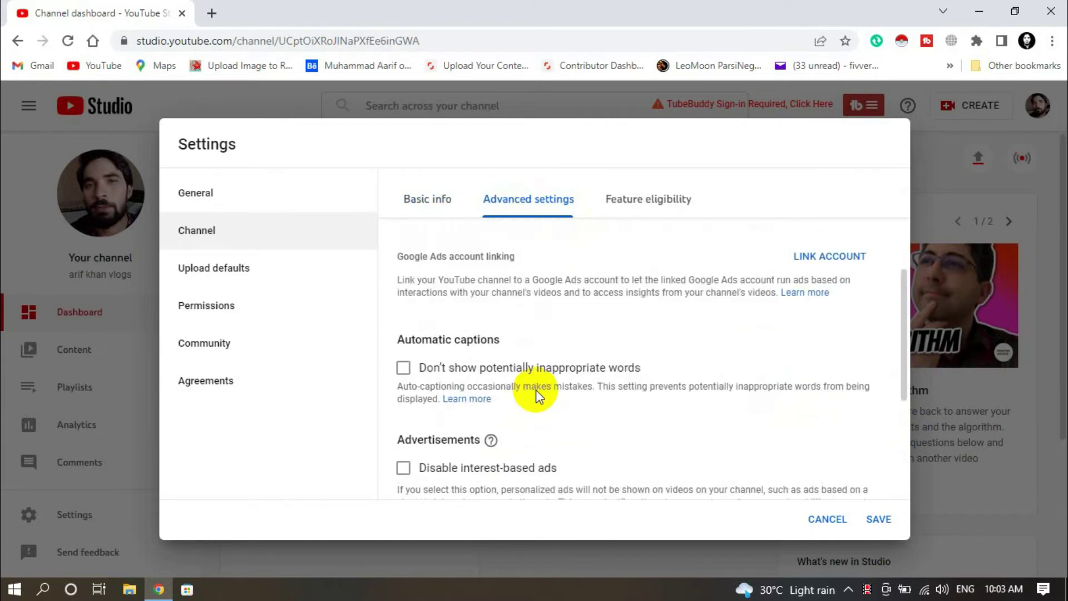
pyautogui.scroll(-5, 615, 359)
pyautogui.scroll(8, 602, 398)
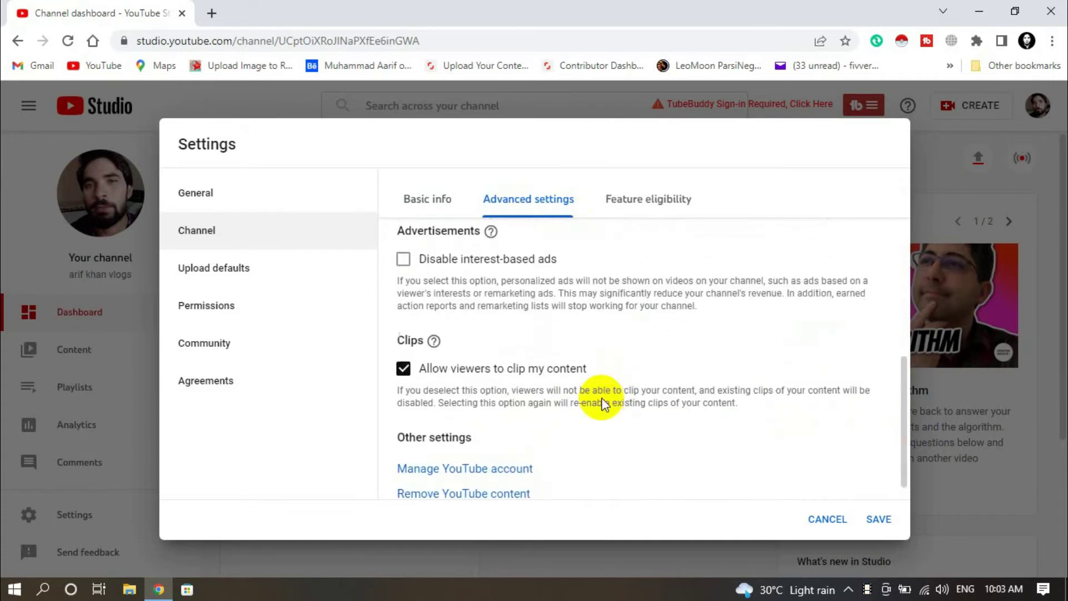
pyautogui.click(640, 207)
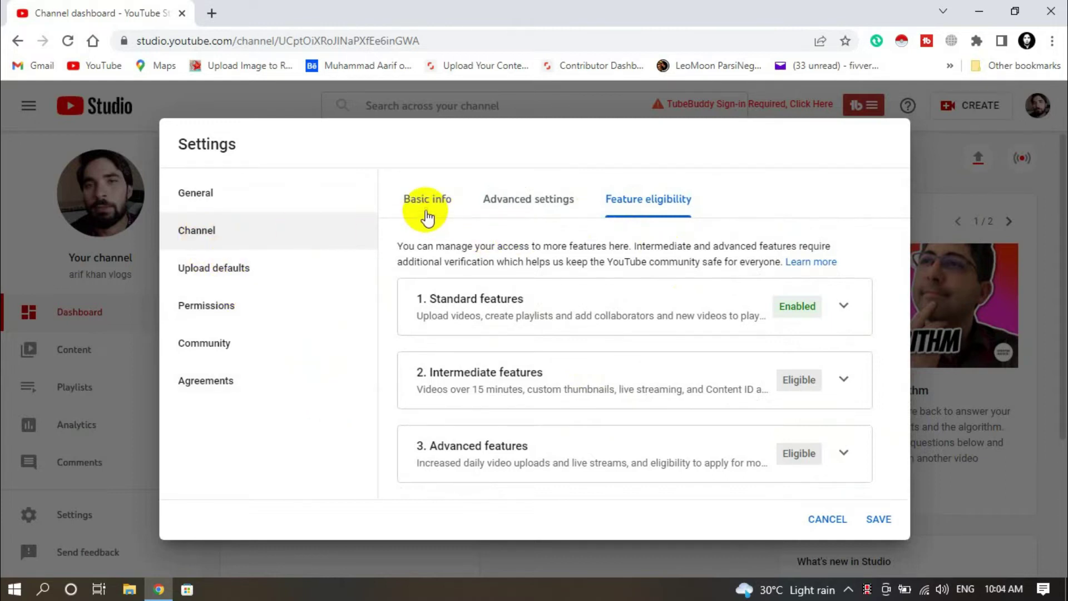
pyautogui.click(203, 271)
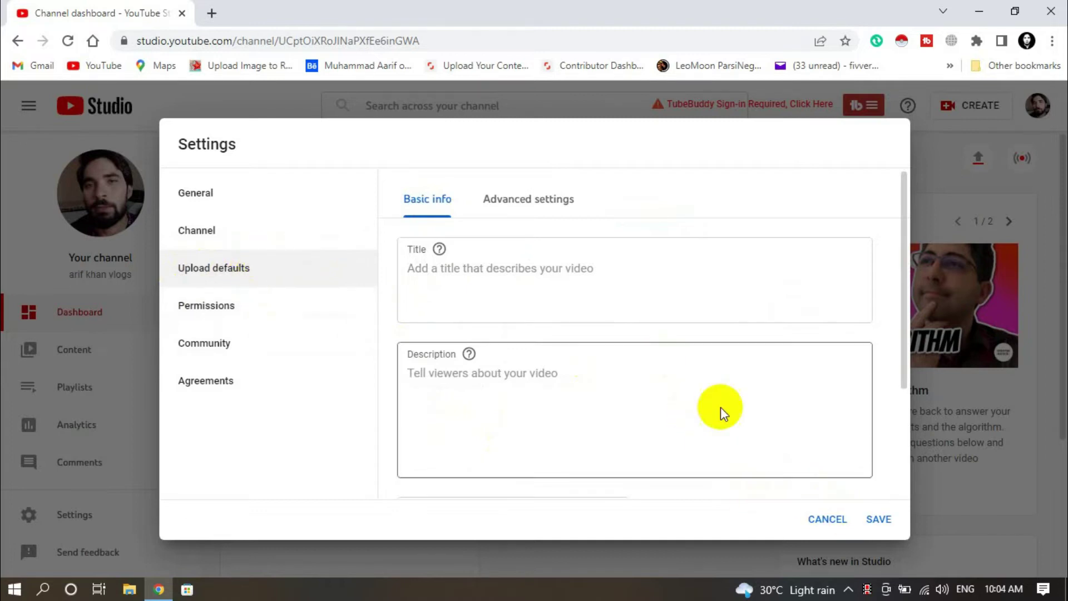
# - Return to the channel's basic info and save the settings
pyautogui.click(228, 236)
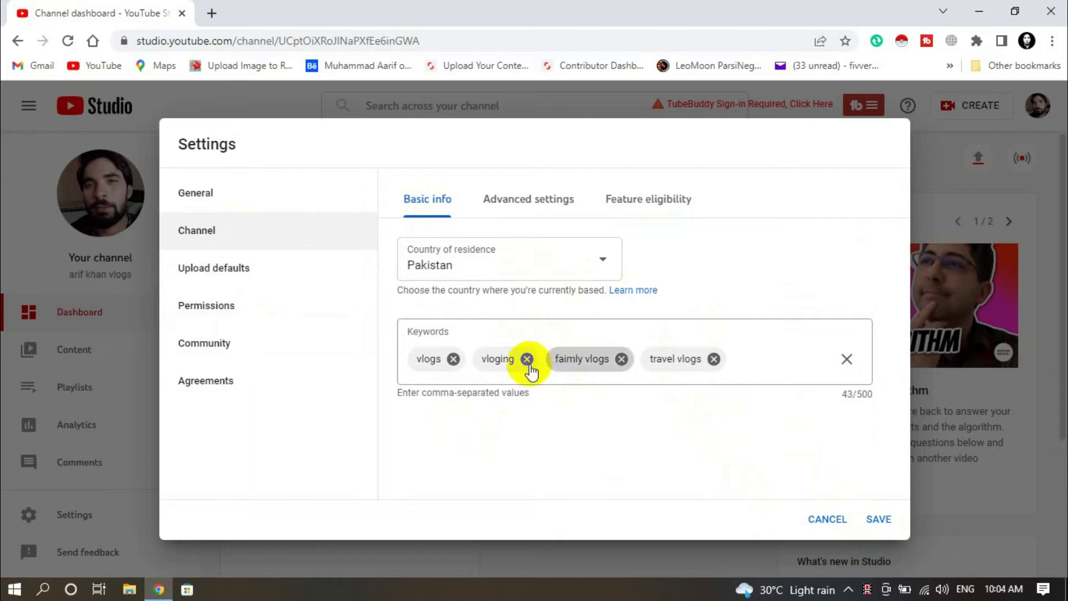
pyautogui.click(879, 518)
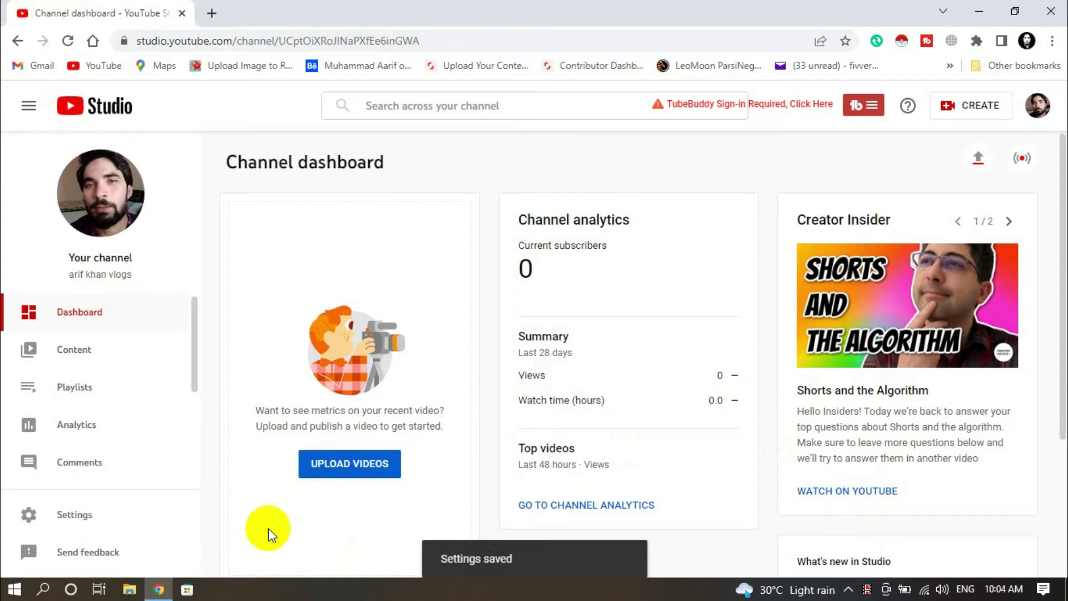
# - Open the channel's public page from the dashboard and view its About details
pyautogui.scroll(-4, 414, 373)
pyautogui.scroll(2, 716, 385)
pyautogui.scroll(2, 717, 385)
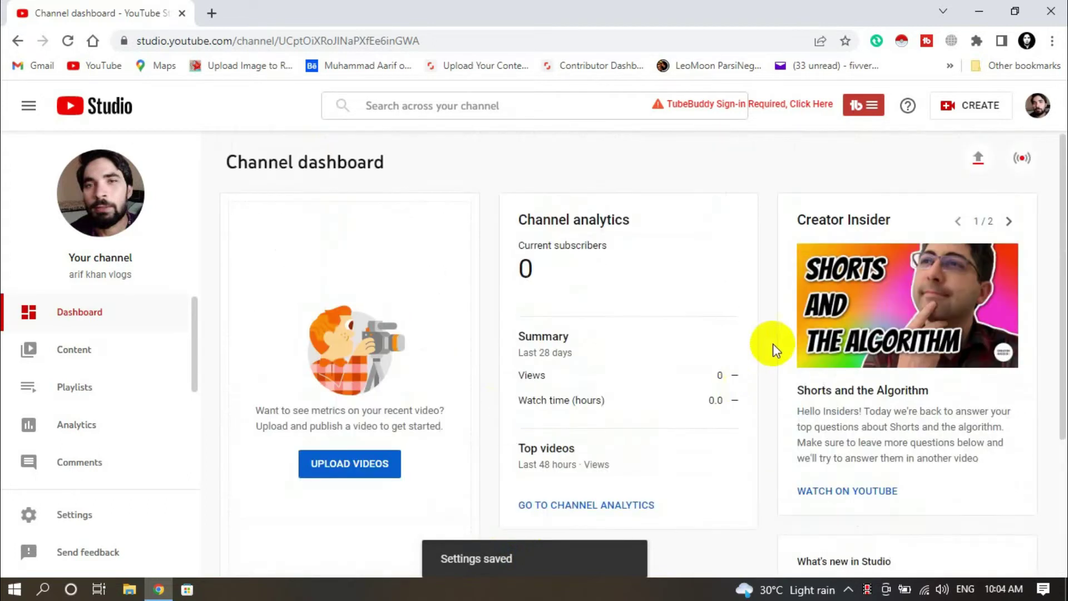
pyautogui.click(1039, 107)
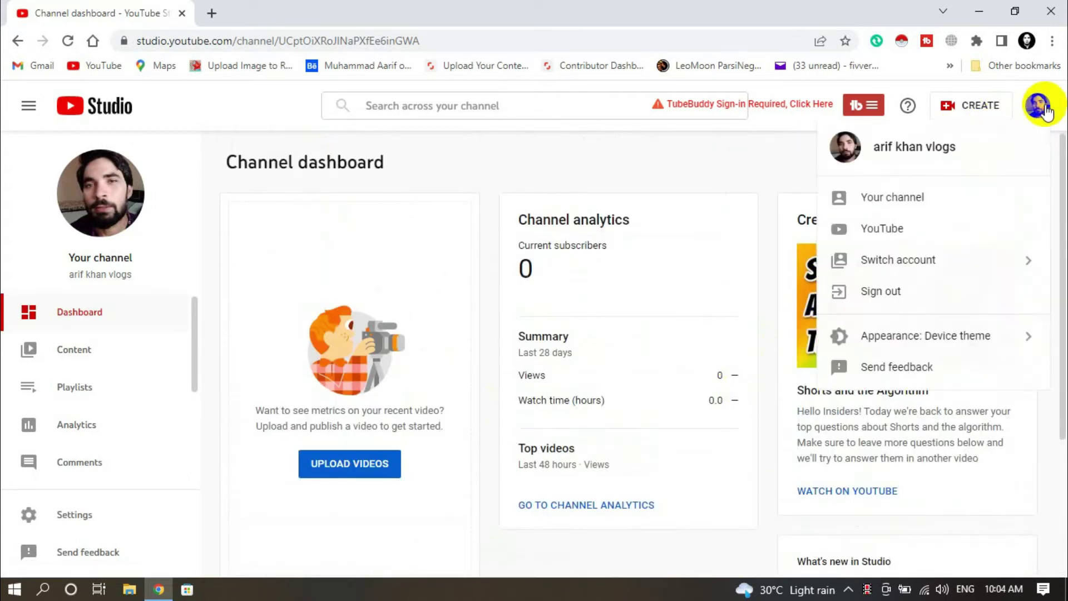
pyautogui.click(892, 201)
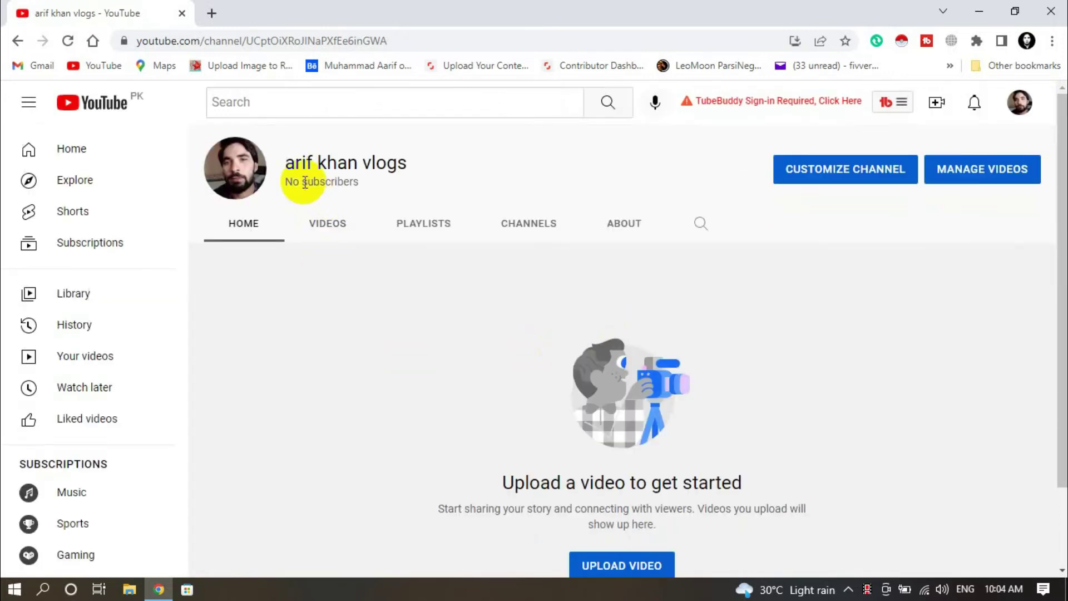
pyautogui.click(615, 226)
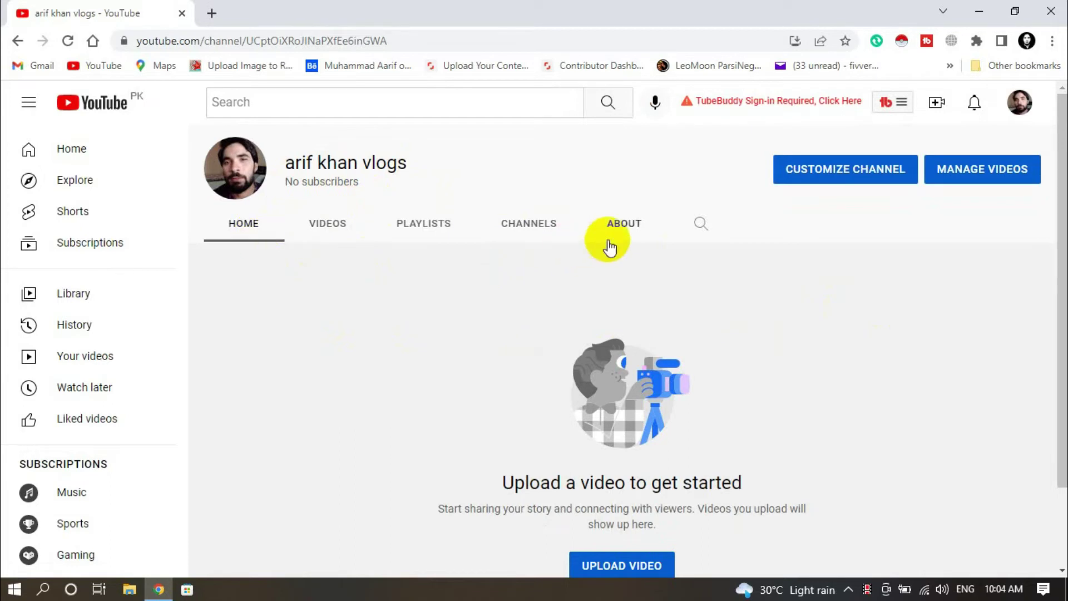
pyautogui.click(626, 229)
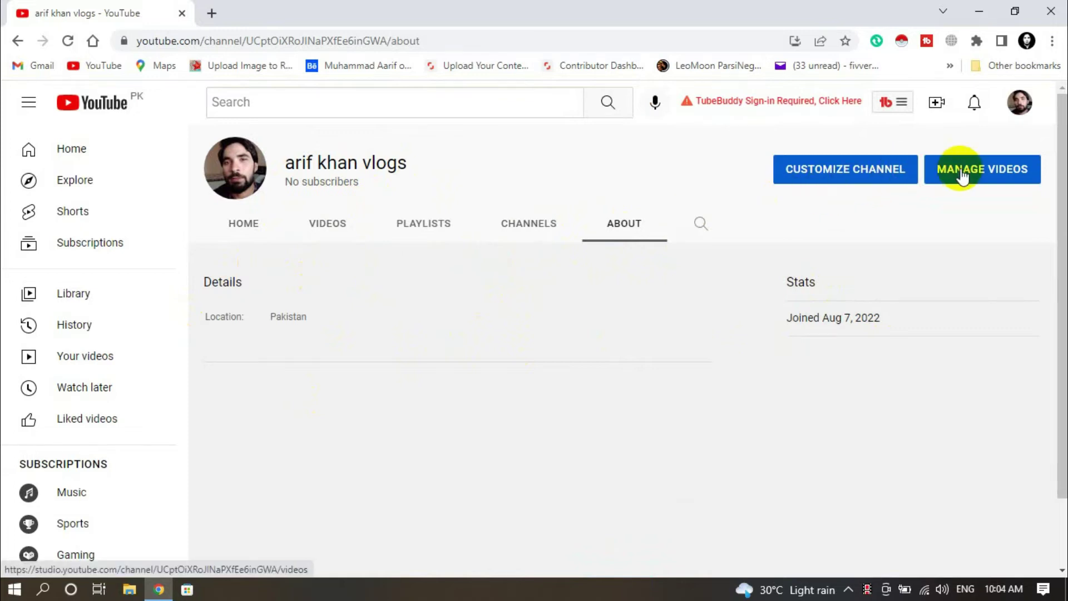
# - Open the channel customization and go to the description in its basic info
pyautogui.click(869, 181)
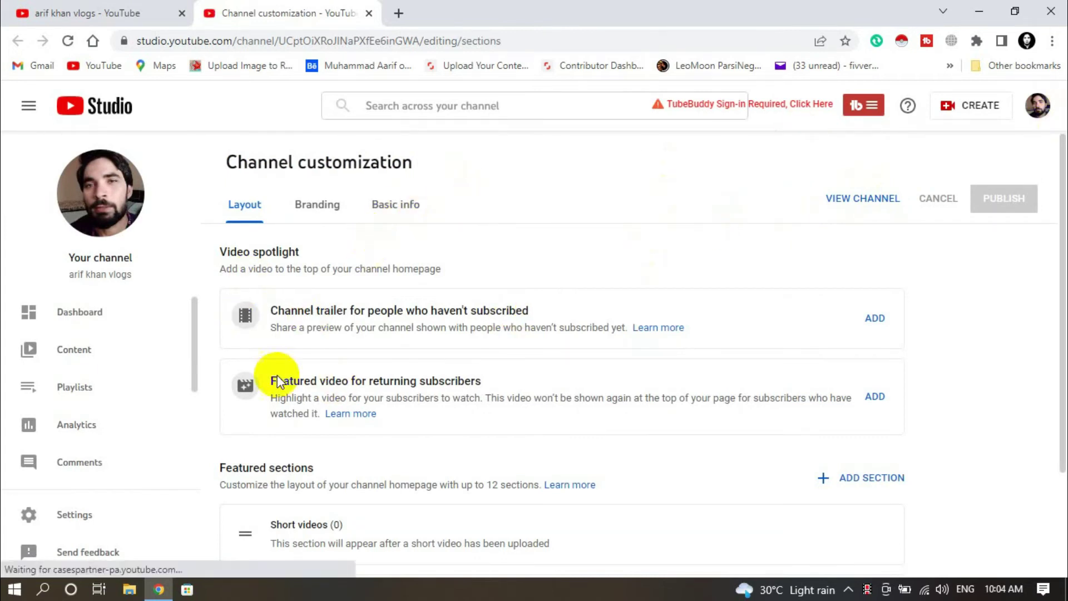
pyautogui.click(318, 211)
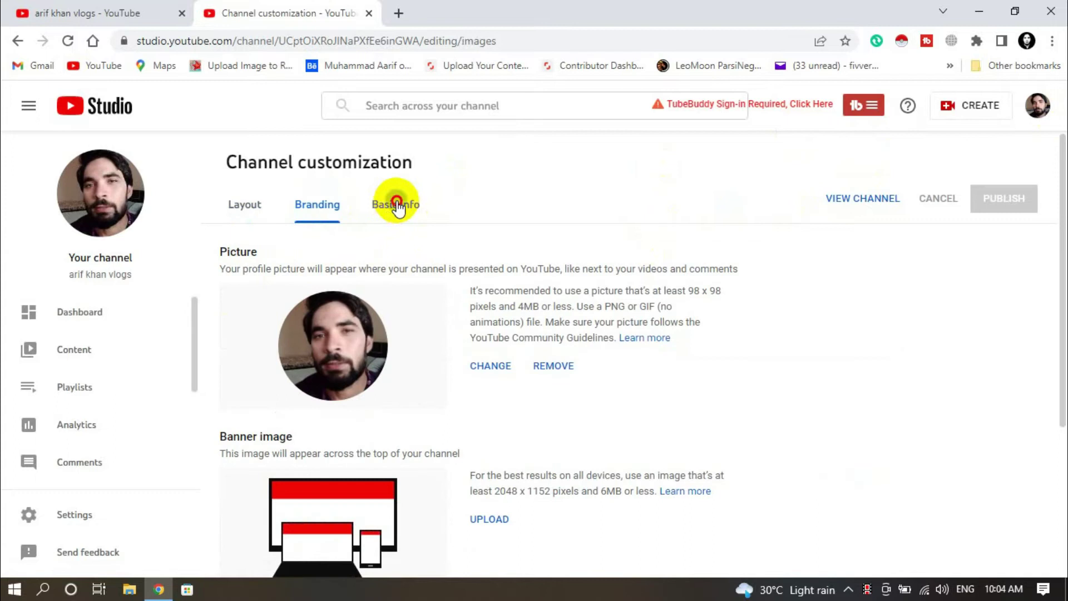
pyautogui.click(396, 204)
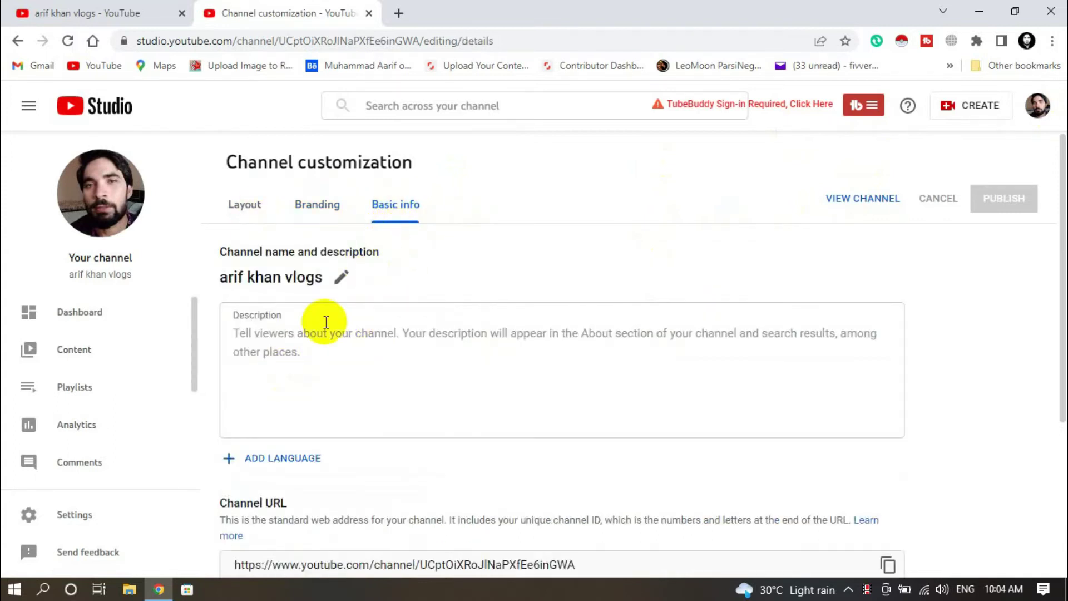
pyautogui.scroll(-3, 312, 336)
pyautogui.scroll(3, 303, 255)
pyautogui.click(320, 351)
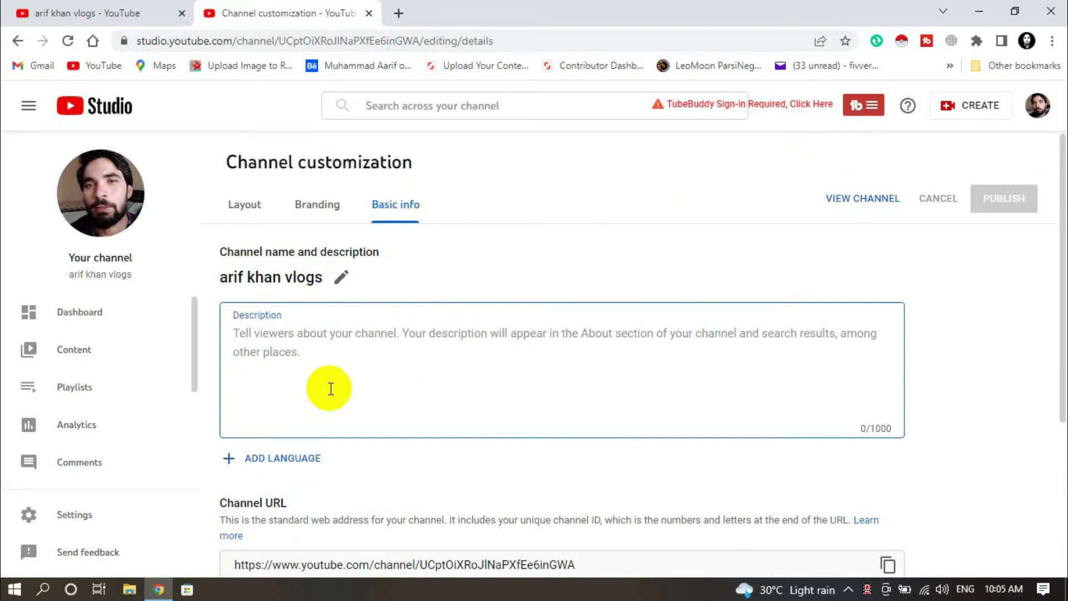
# - Search Google in a new browser tab for "vlog description for youtube"
pyautogui.click(398, 13)
pyautogui.write('vlo')
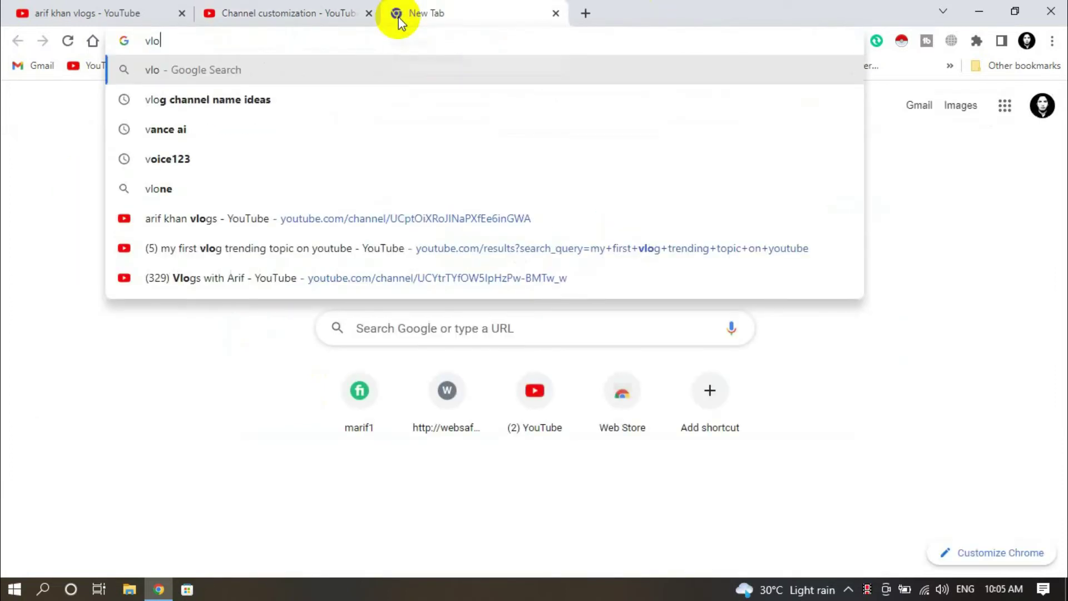
pyautogui.write('g de')
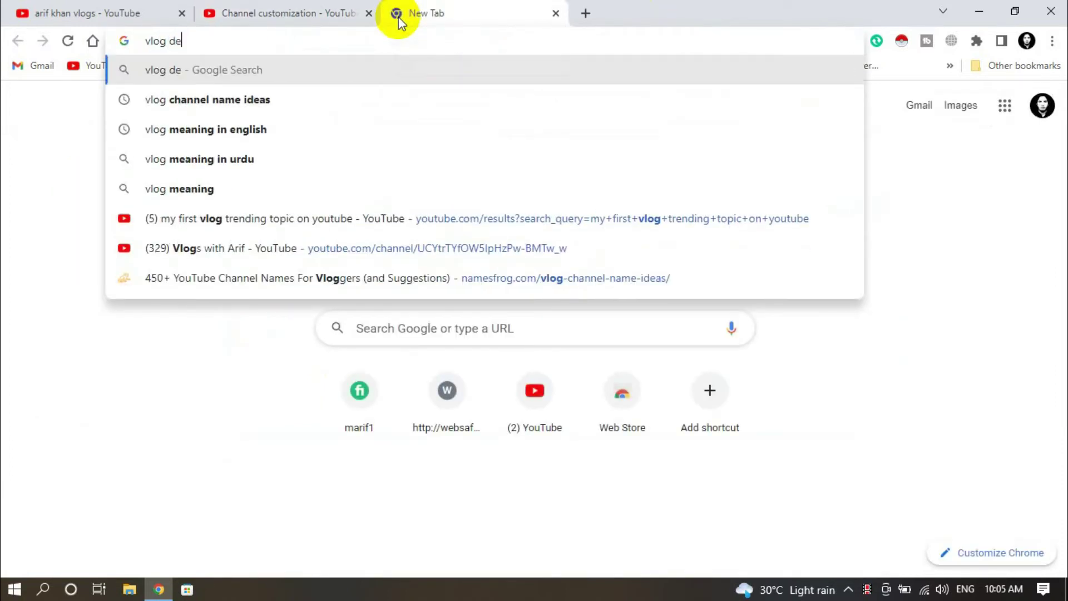
pyautogui.write('scription')
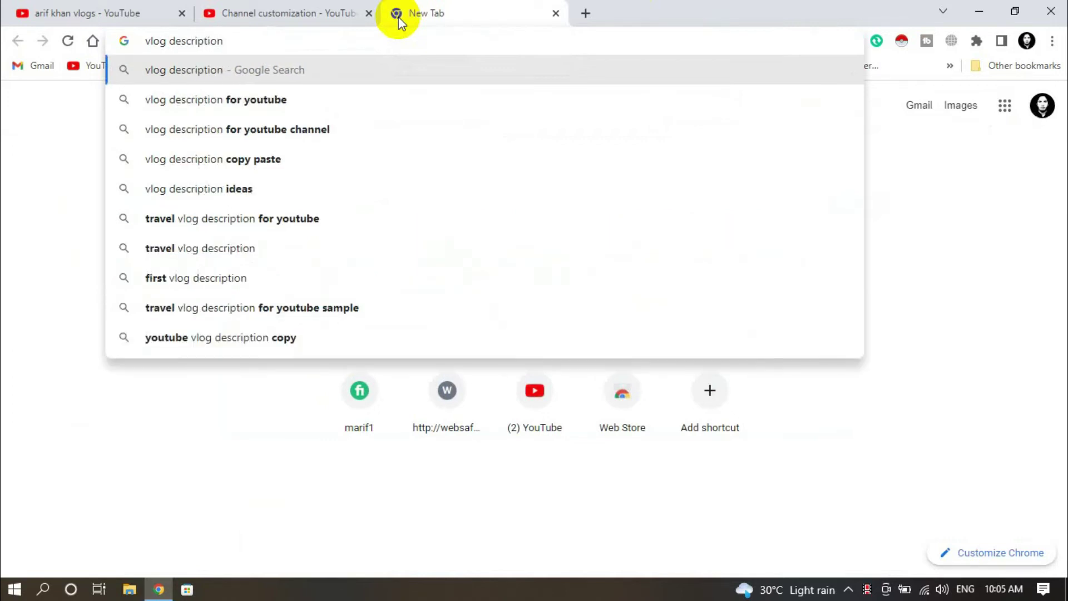
pyautogui.press('Down')
pyautogui.press('Return')
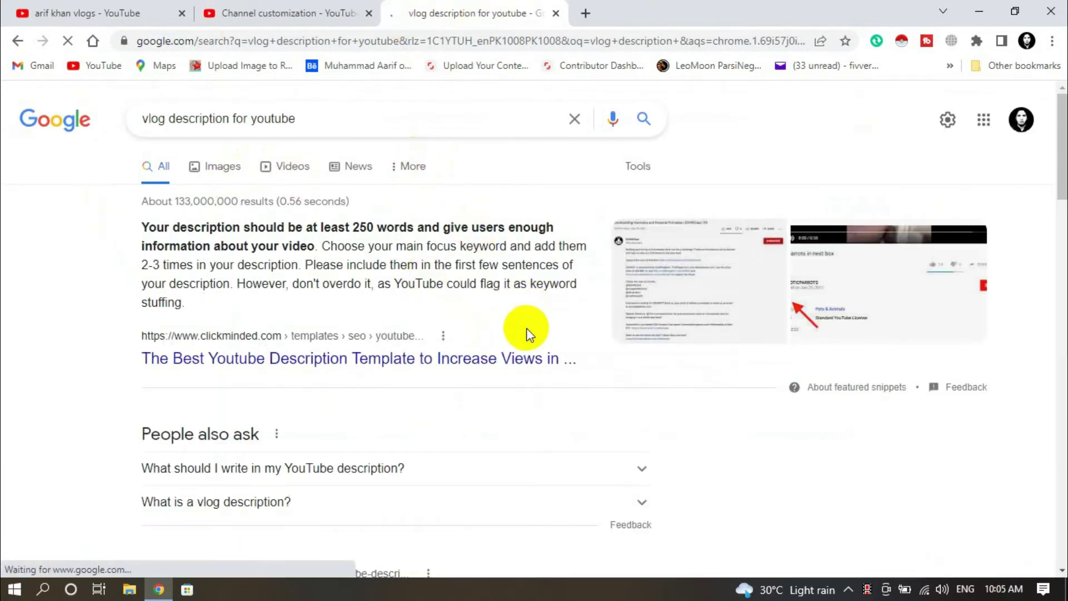
# - Look through the search results and open ClickMinded's YouTube description template article
pyautogui.scroll(-7, 661, 273)
pyautogui.scroll(6, 545, 308)
pyautogui.scroll(-4, 405, 255)
pyautogui.scroll(-15, 365, 315)
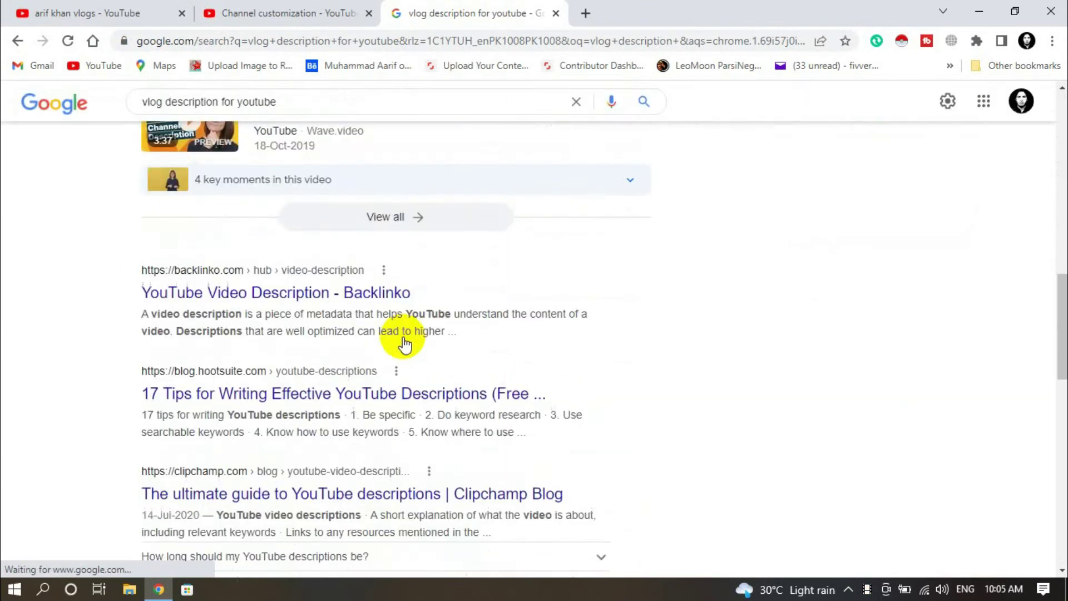
pyautogui.scroll(-5, 440, 333)
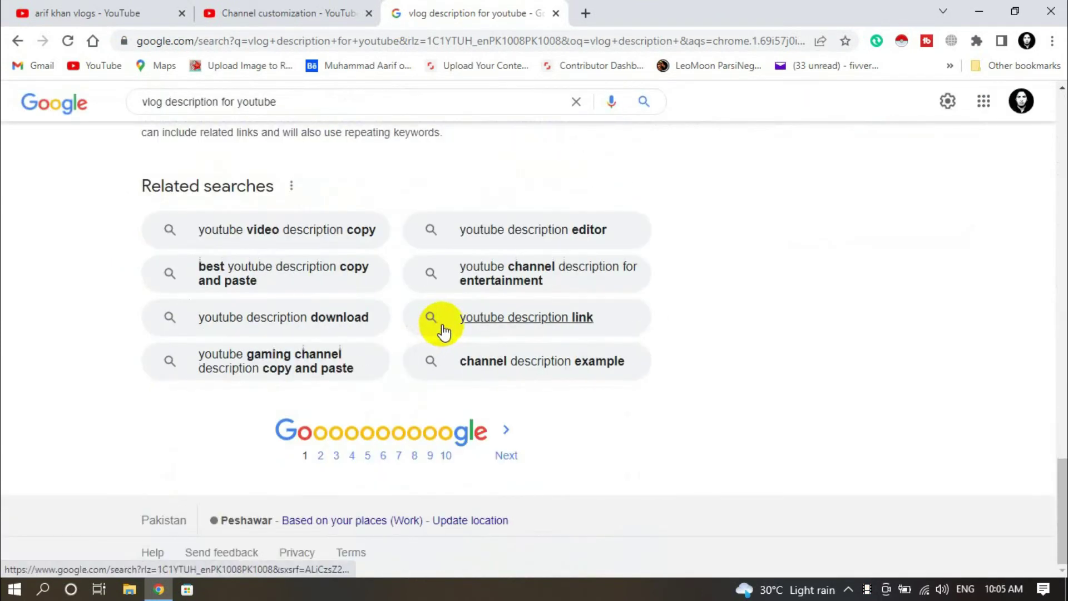
pyautogui.scroll(15, 445, 317)
pyautogui.scroll(9, 405, 292)
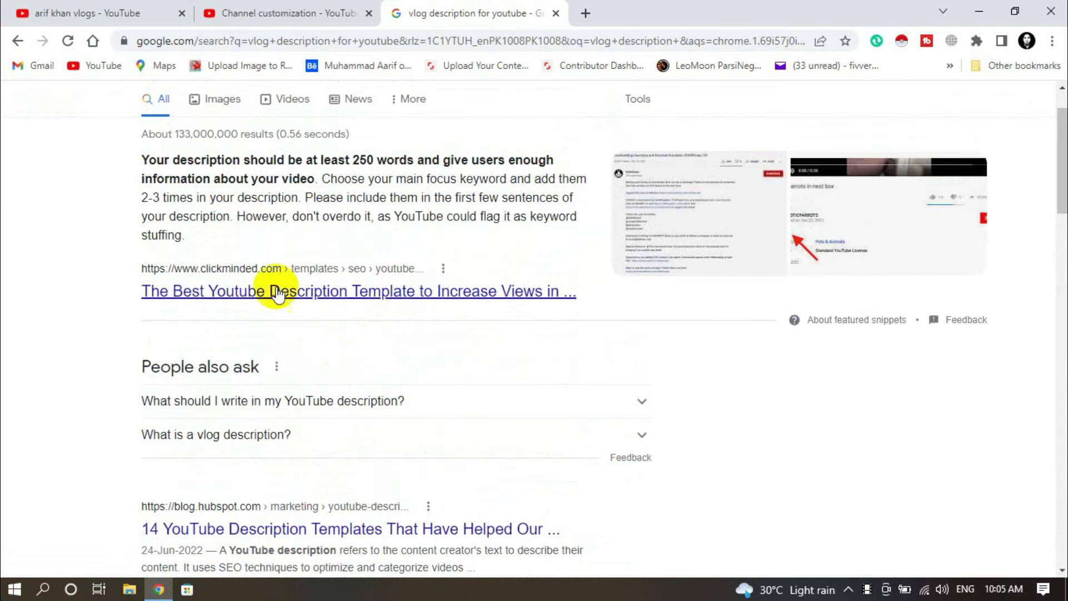
pyautogui.click(228, 361)
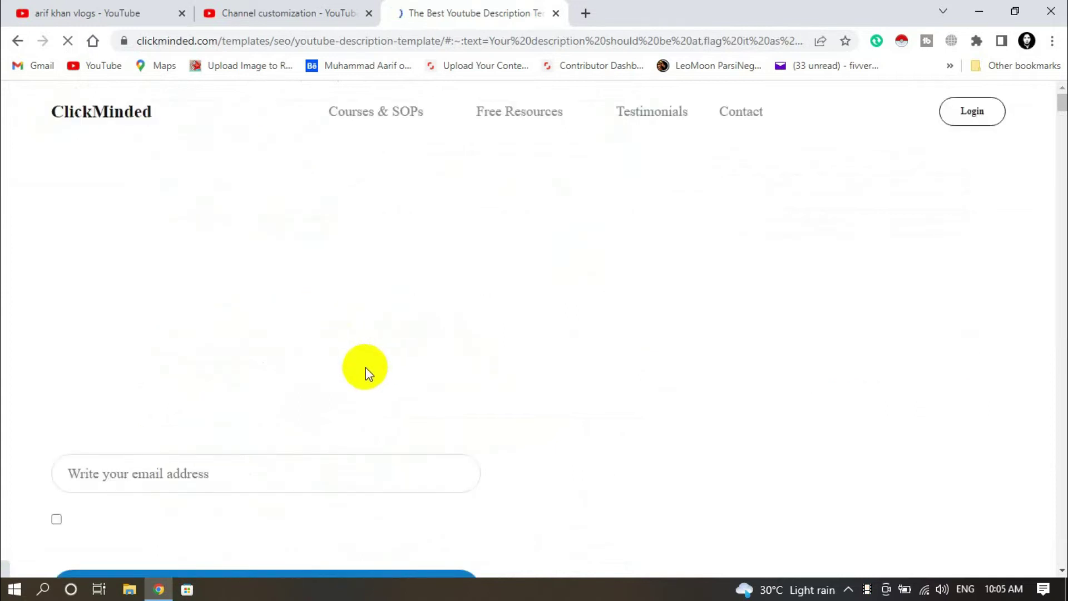
# - Read the article's advice on keywords and giving value in a YouTube description
pyautogui.scroll(-5, 369, 360)
pyautogui.scroll(-12, 356, 356)
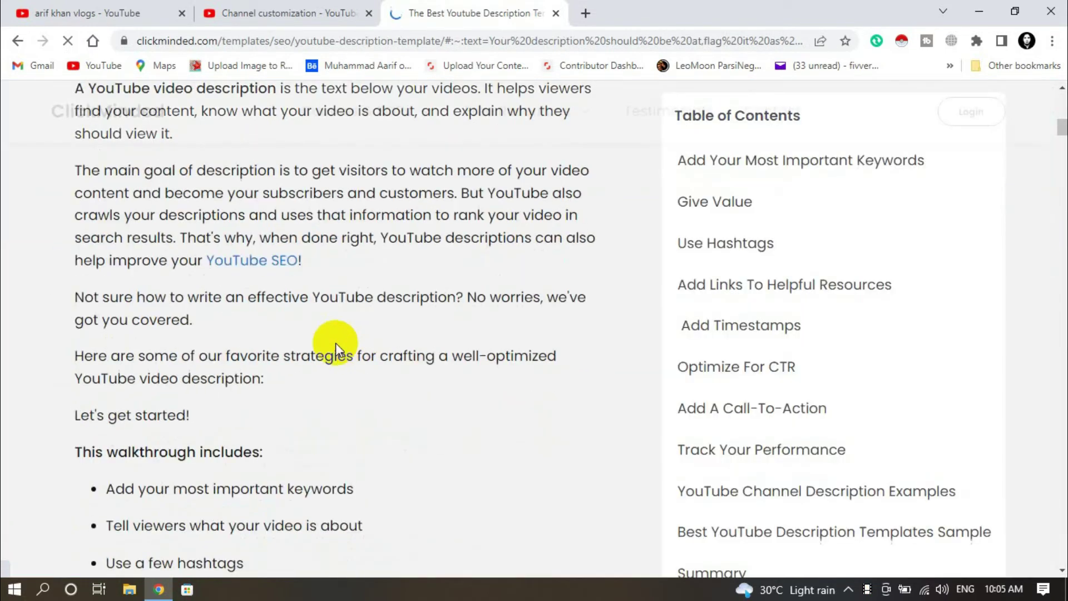
pyautogui.scroll(-11, 267, 374)
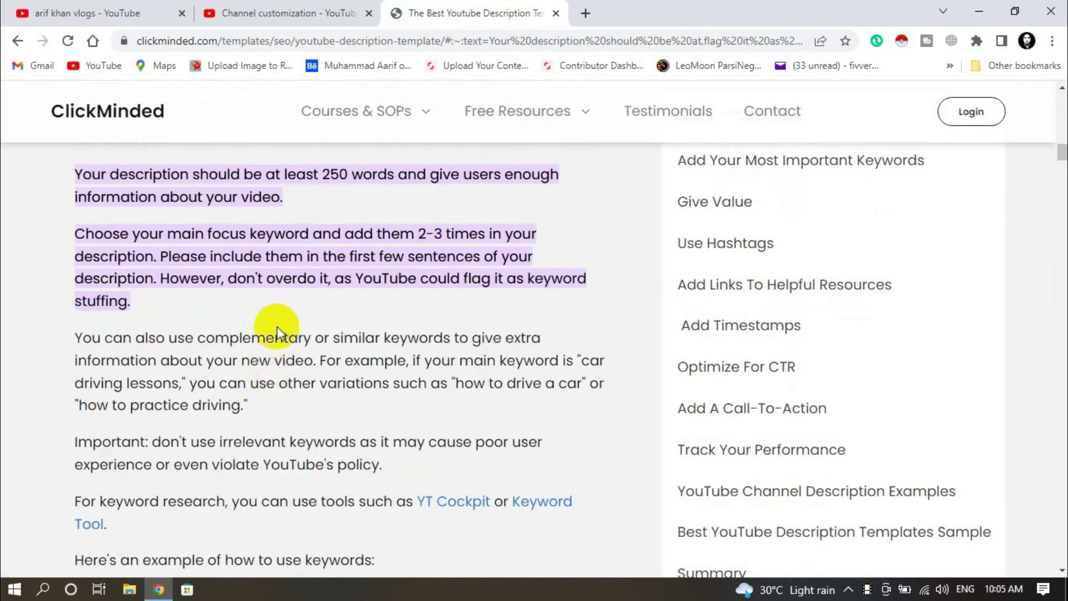
pyautogui.scroll(-7, 277, 326)
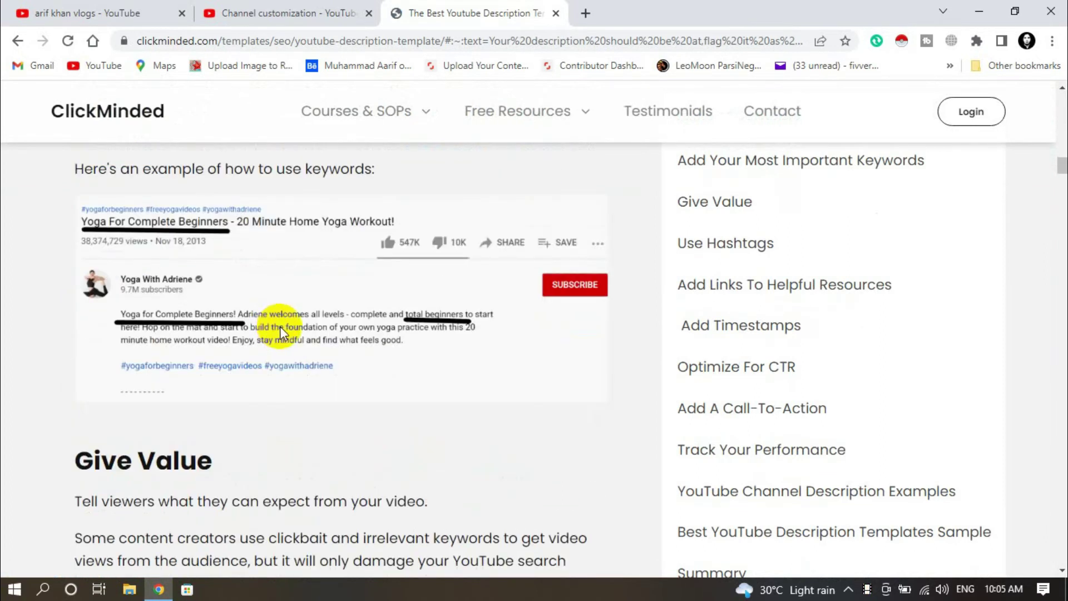
pyautogui.scroll(10, 280, 326)
pyautogui.scroll(-12, 279, 326)
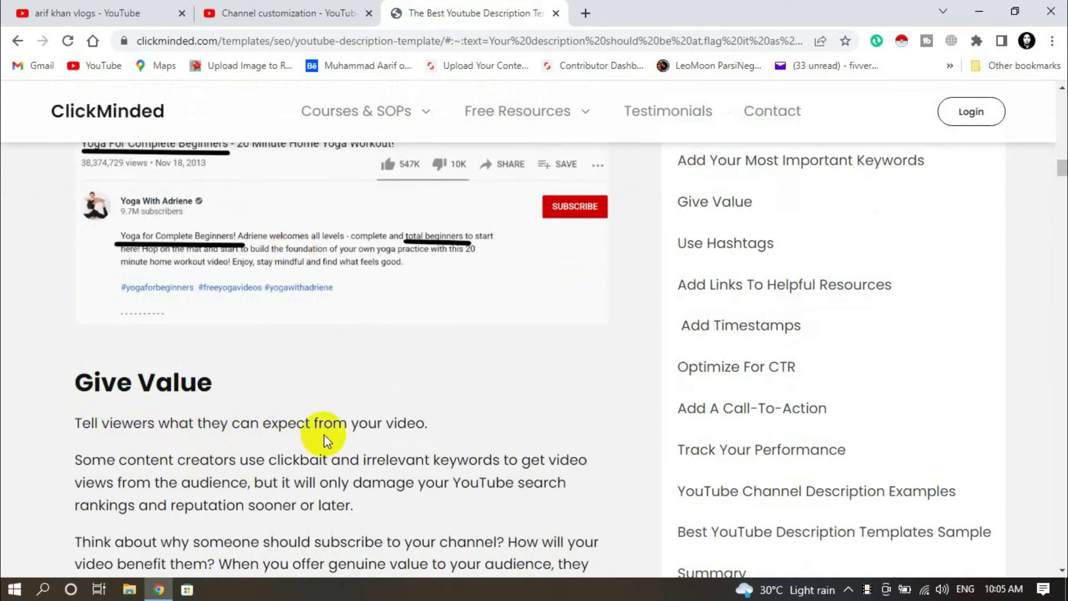
pyautogui.scroll(-8, 312, 364)
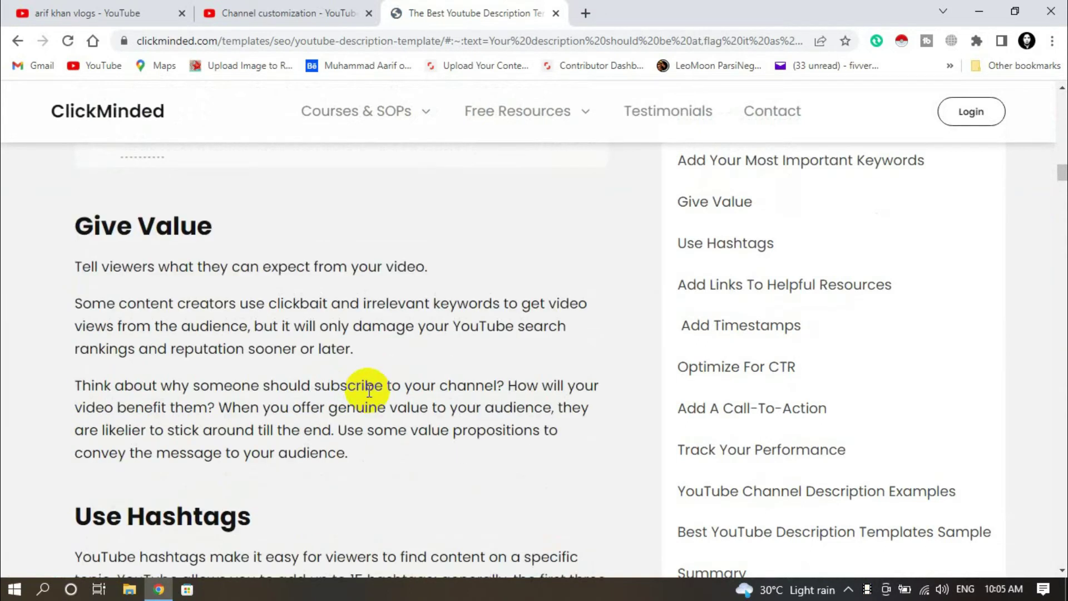
# - Return to the channel customization and begin the description with a greeting giving the owner's name and "from Pakistan."
pyautogui.click(257, 12)
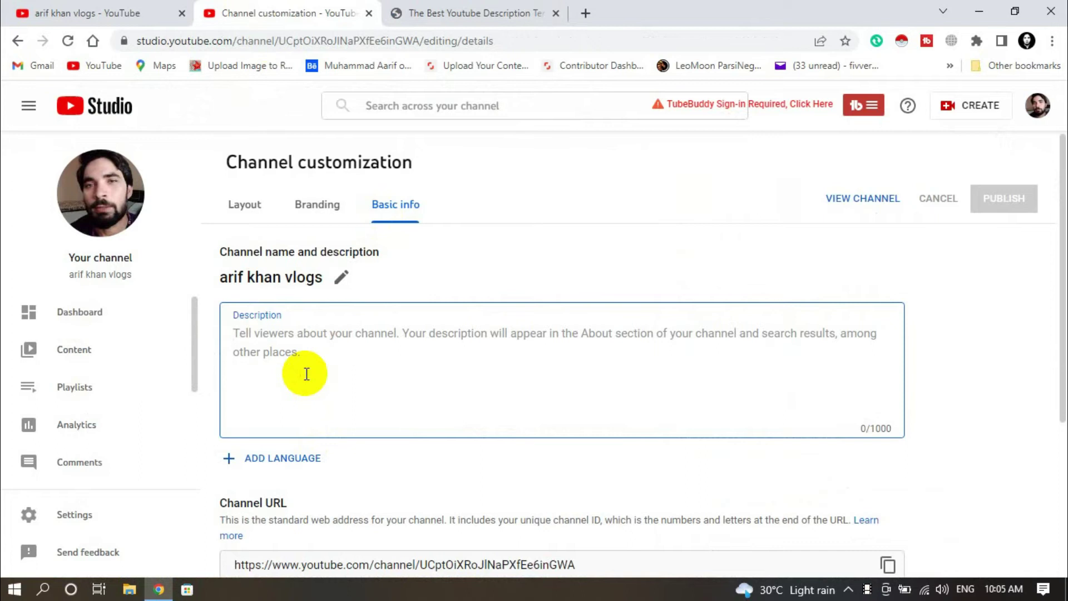
pyautogui.write('H')
pyautogui.write('i, M')
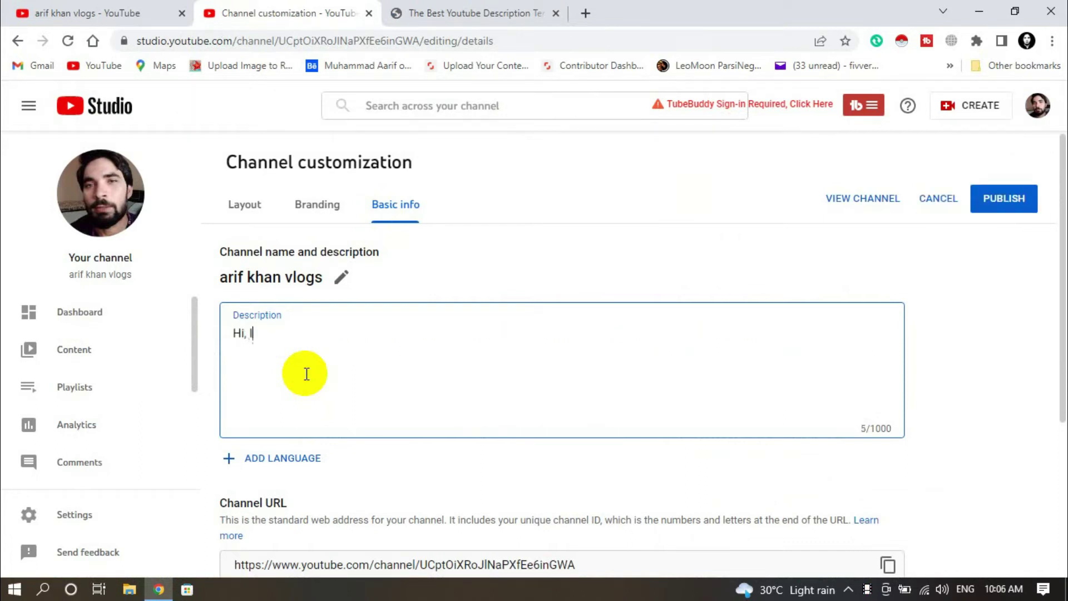
pyautogui.write(' am Muhmammad arif')
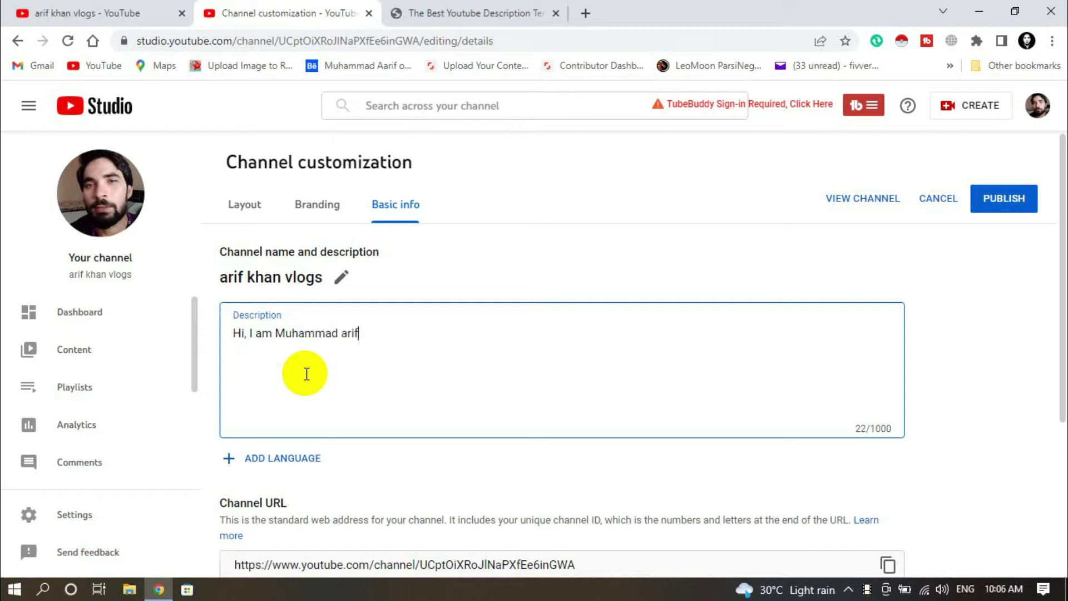
pyautogui.write(' from Pakistan.')
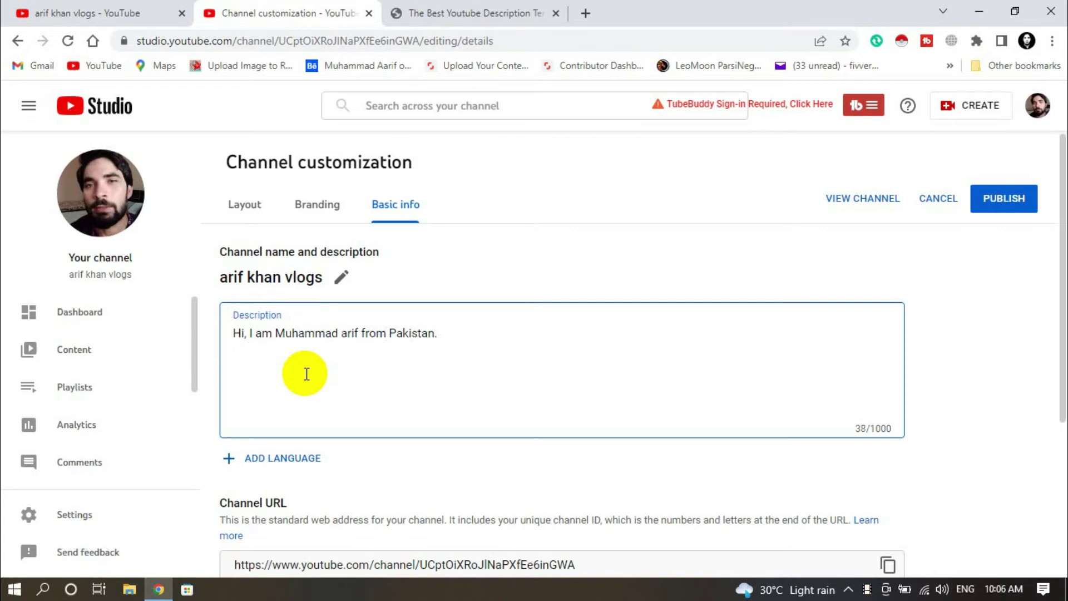
# - Continue the channel description with "I am a full time Vloger & I will bring some intresting vlogs"
pyautogui.write(' I am')
pyautogui.press('BackSpace')
pyautogui.write('m a full time Vloger ')
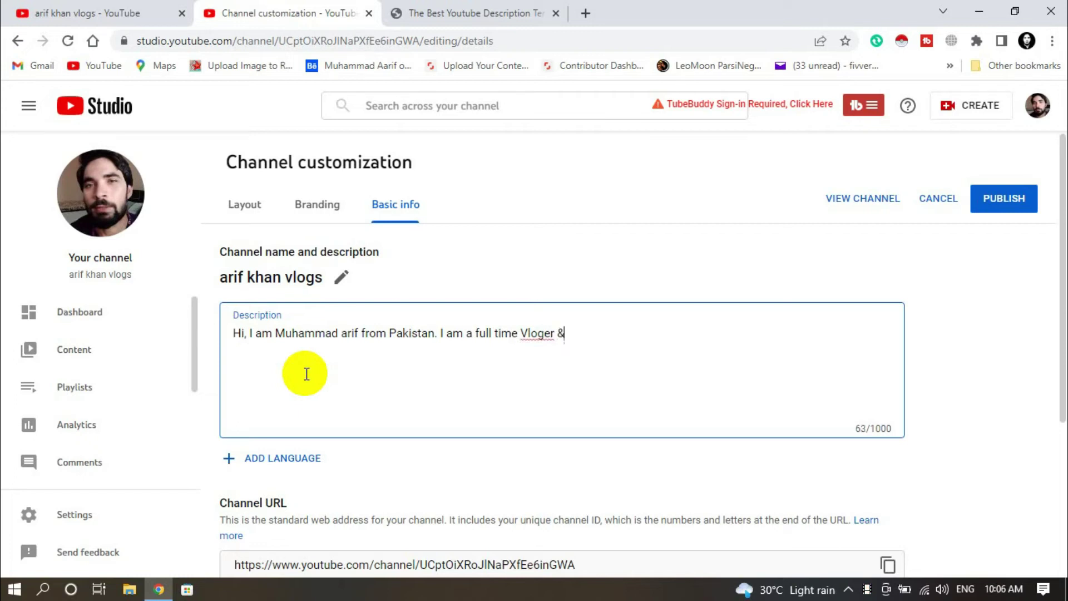
pyautogui.write('& I will bring some ')
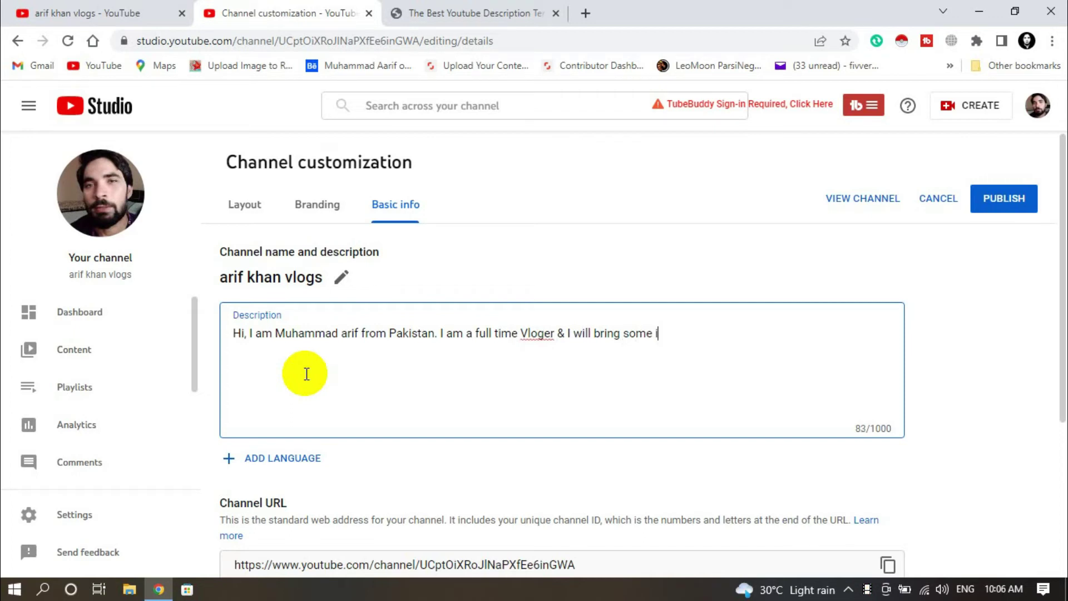
pyautogui.write('intrestign')
pyautogui.press('BackSpace')
pyautogui.write('ng vlogs o')
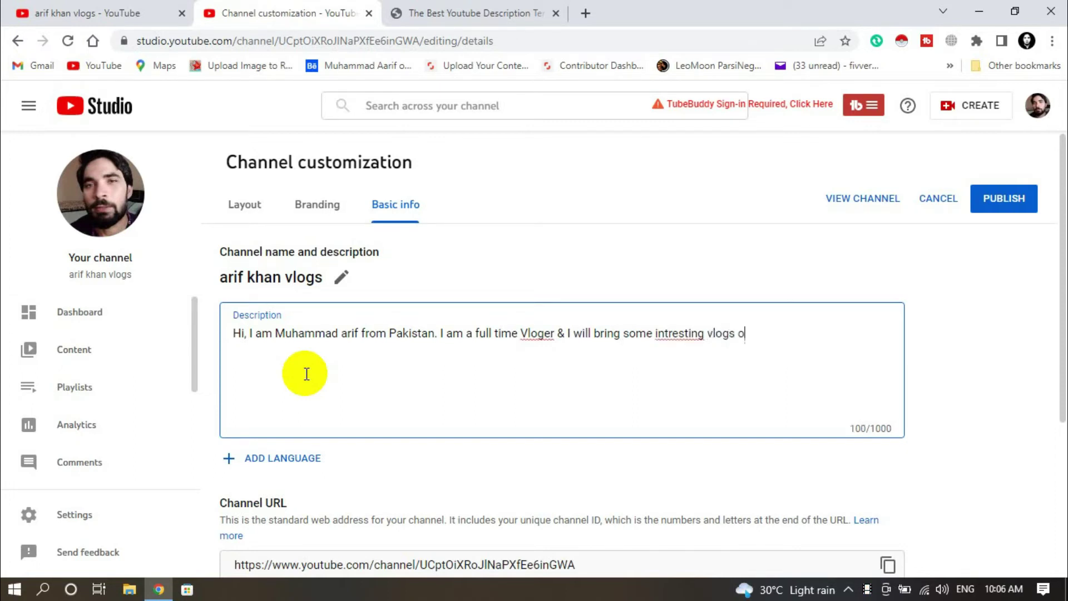
# - Finish the description sentence with "on daily basis Thank you." and correct the misspelled word to "interesting"
pyautogui.write(' dai')
pyautogui.write('da')
pyautogui.write('ily basus')
pyautogui.write(' t')
pyautogui.write('T')
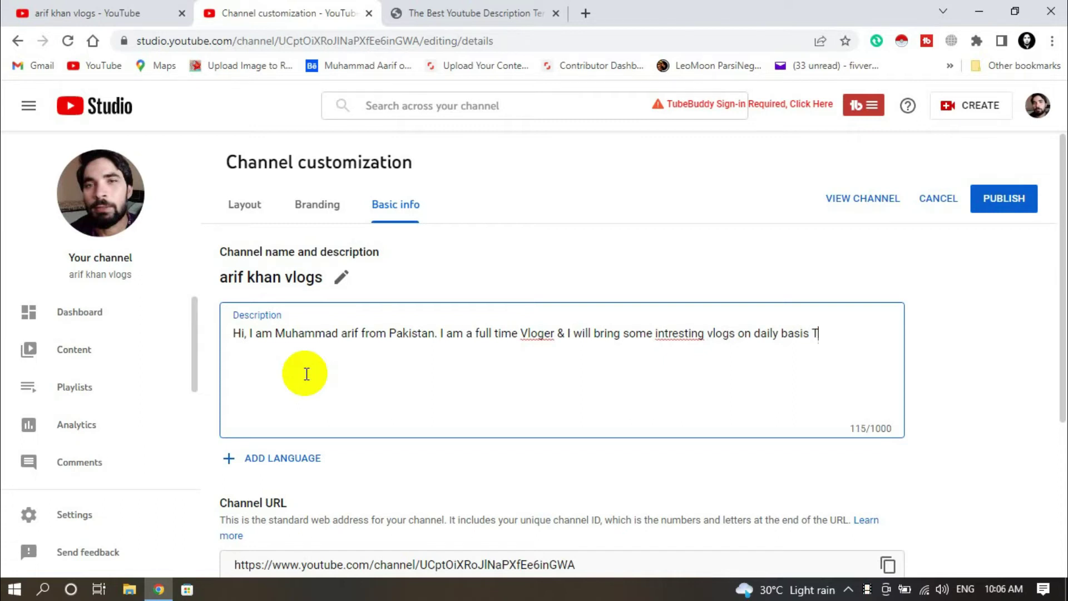
pyautogui.write('hank you.')
pyautogui.rightClick(670, 334)
pyautogui.click(698, 347)
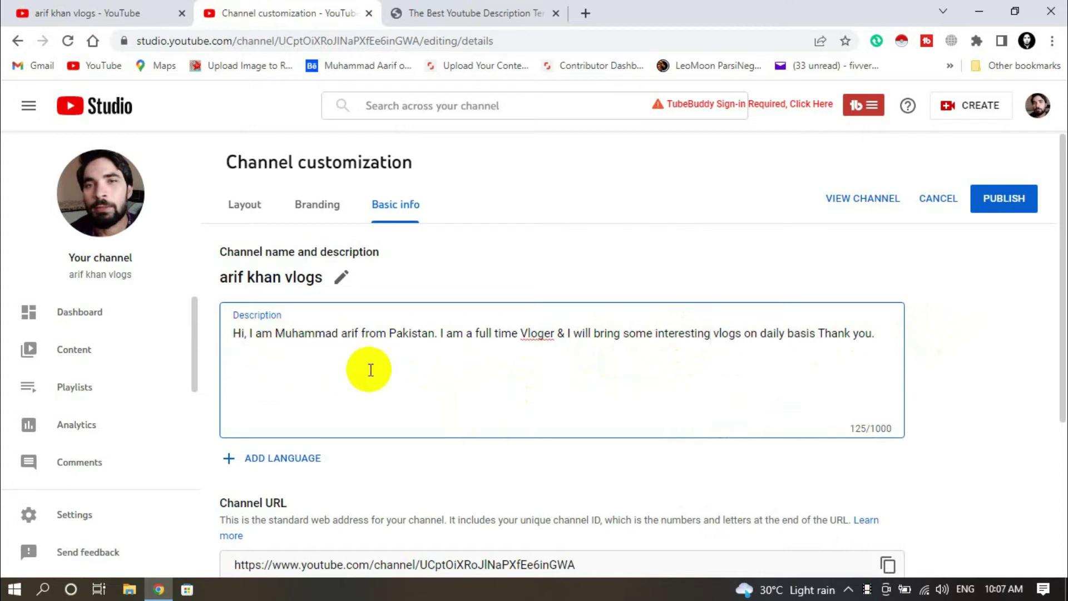
# - Add a new line of hashtags to the channel description: the channel name as one word, #vlogs and #vlogsvideo
pyautogui.click(890, 340)
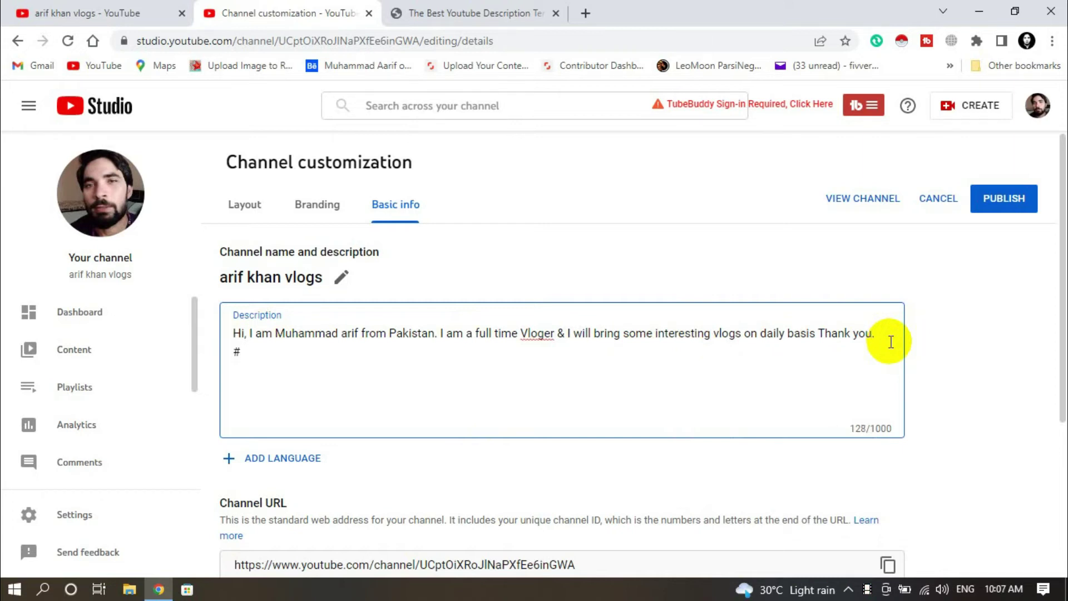
pyautogui.write('#ar')
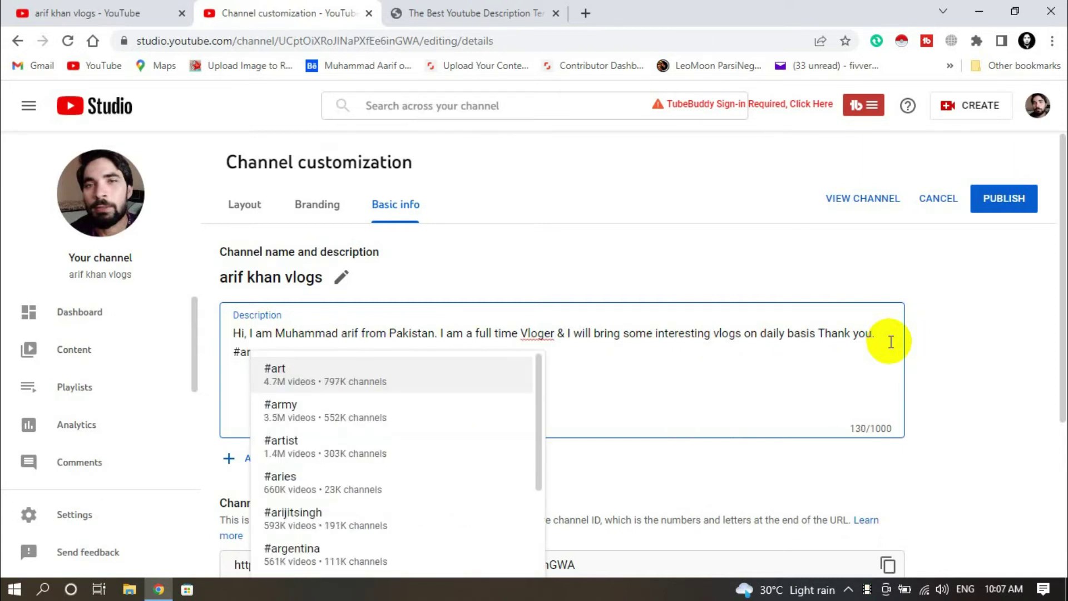
pyautogui.write('ifkhanvlogd')
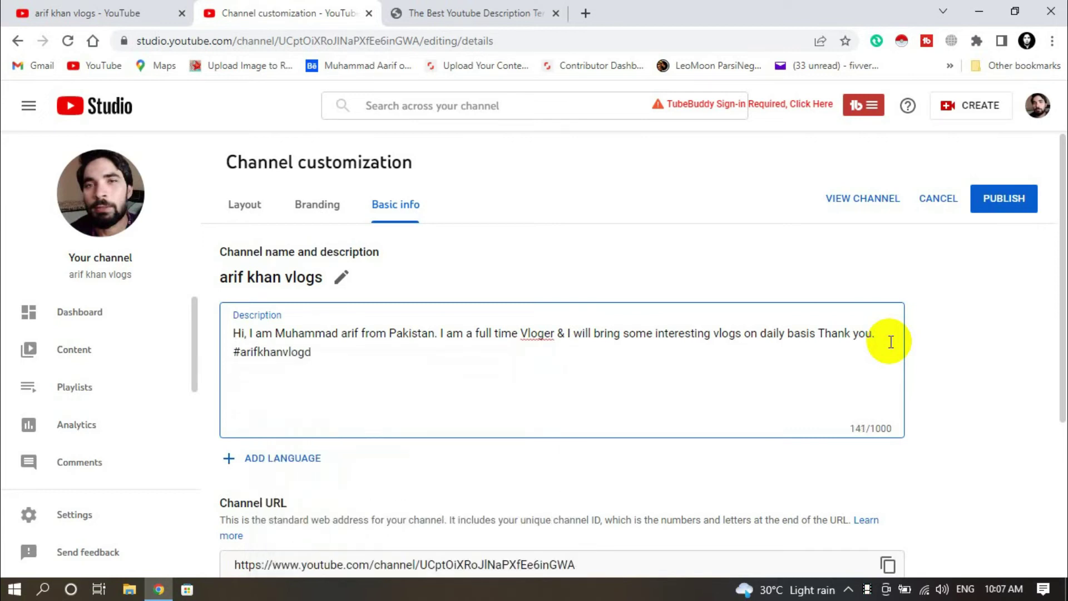
pyautogui.press('BackSpace')
pyautogui.write('s #vlogs')
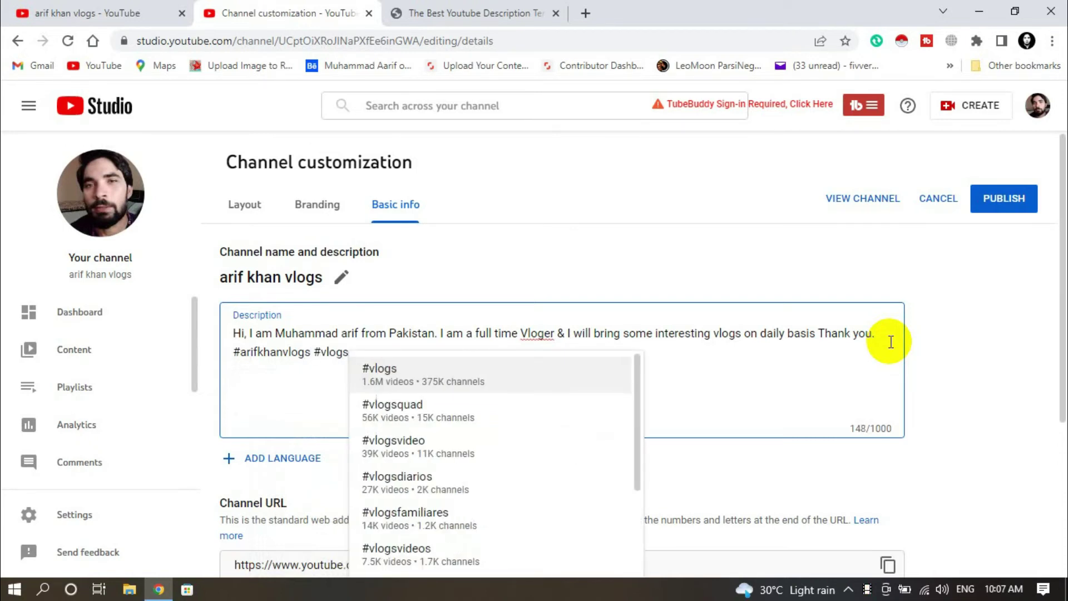
pyautogui.write('  #vlogs')
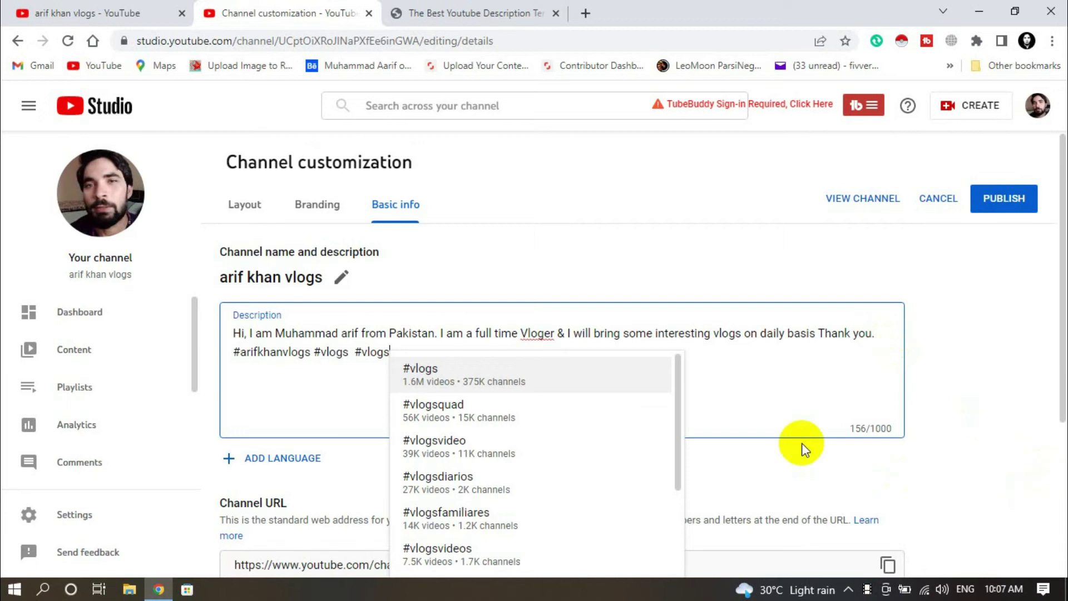
pyautogui.click(460, 445)
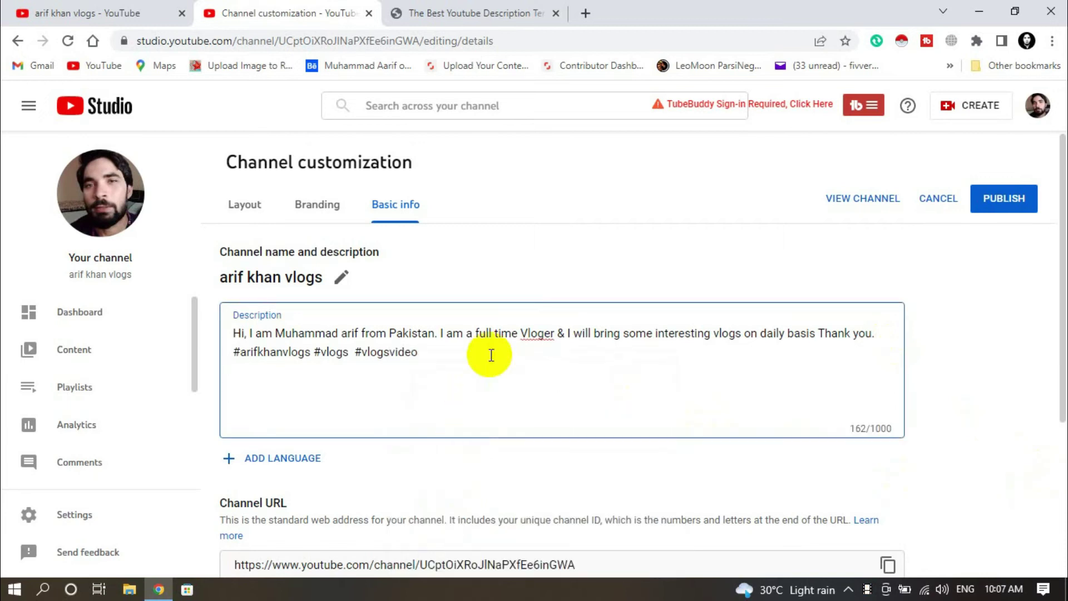
# - Check the remaining basic info and publish the channel's description changes
pyautogui.scroll(-1, 357, 367)
pyautogui.scroll(-3, 390, 367)
pyautogui.scroll(4, 419, 362)
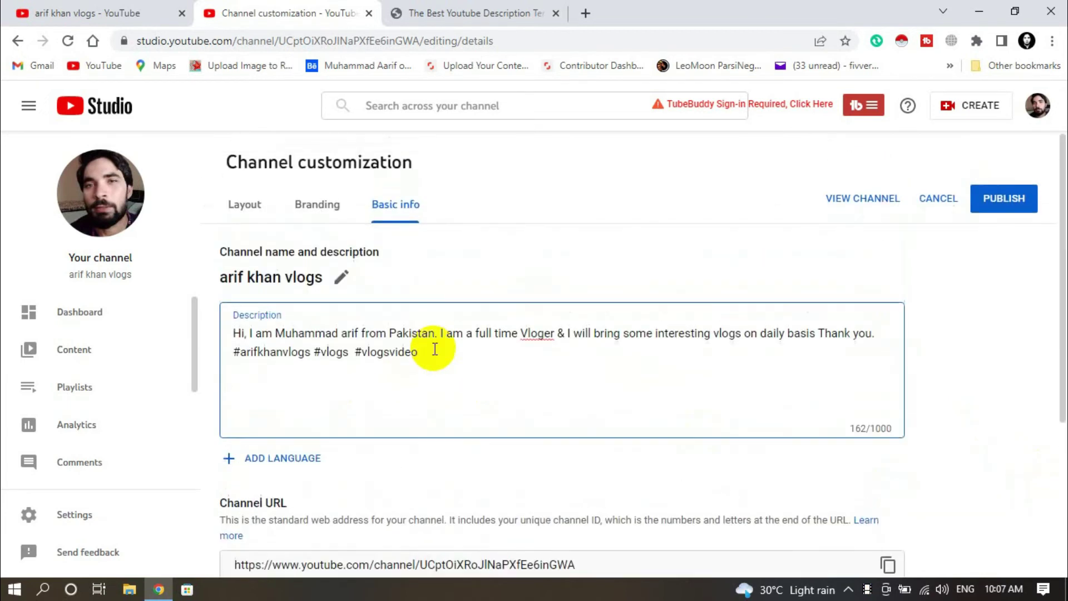
pyautogui.click(994, 199)
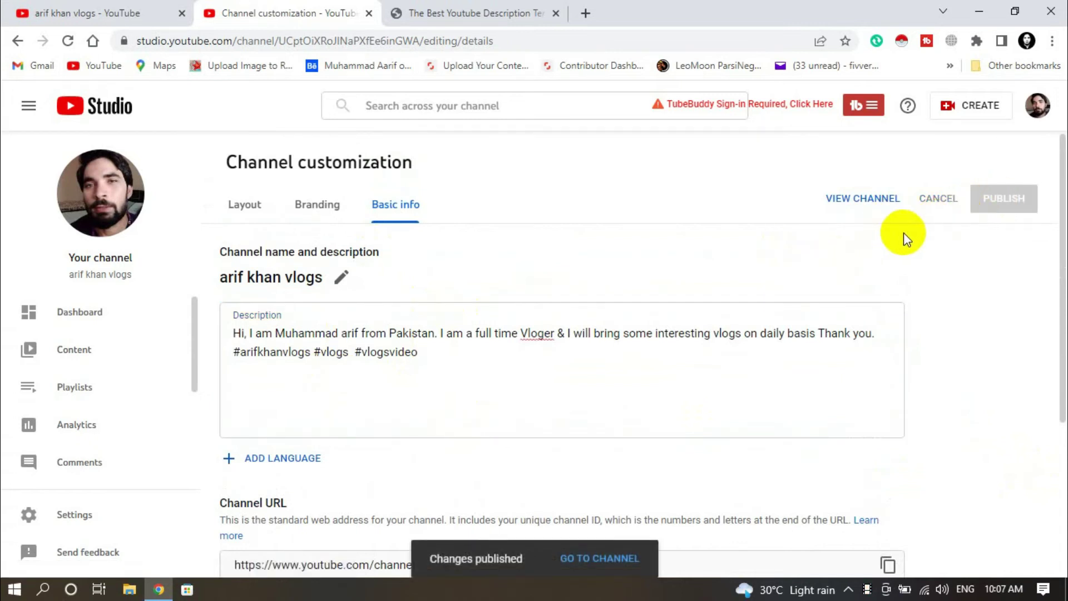
# - Go to the public channel page, look through its sections and review the description and location in About
pyautogui.click(595, 559)
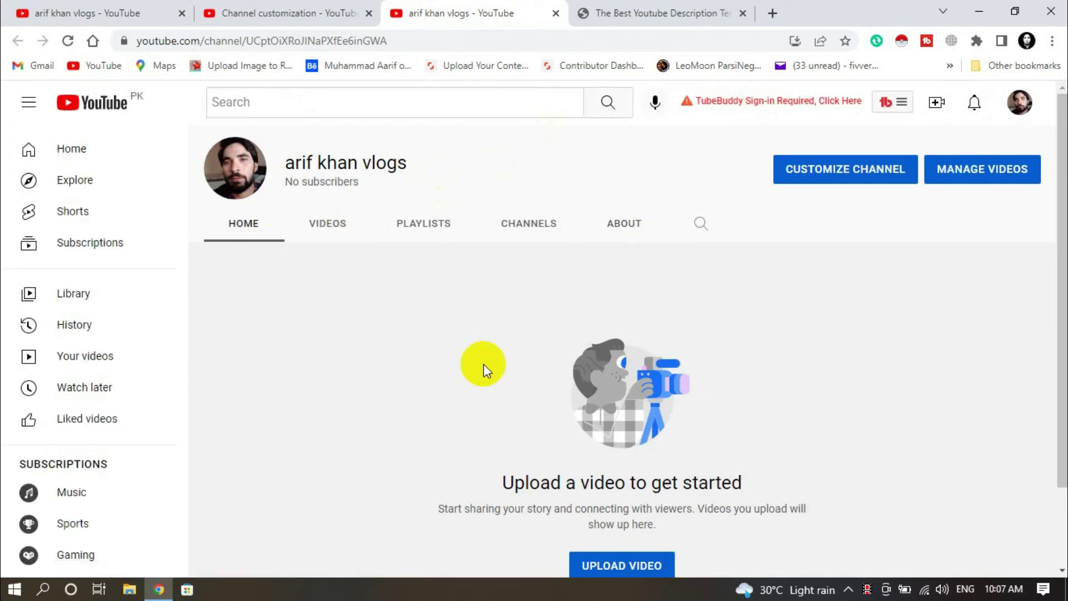
pyautogui.click(309, 230)
pyautogui.click(415, 224)
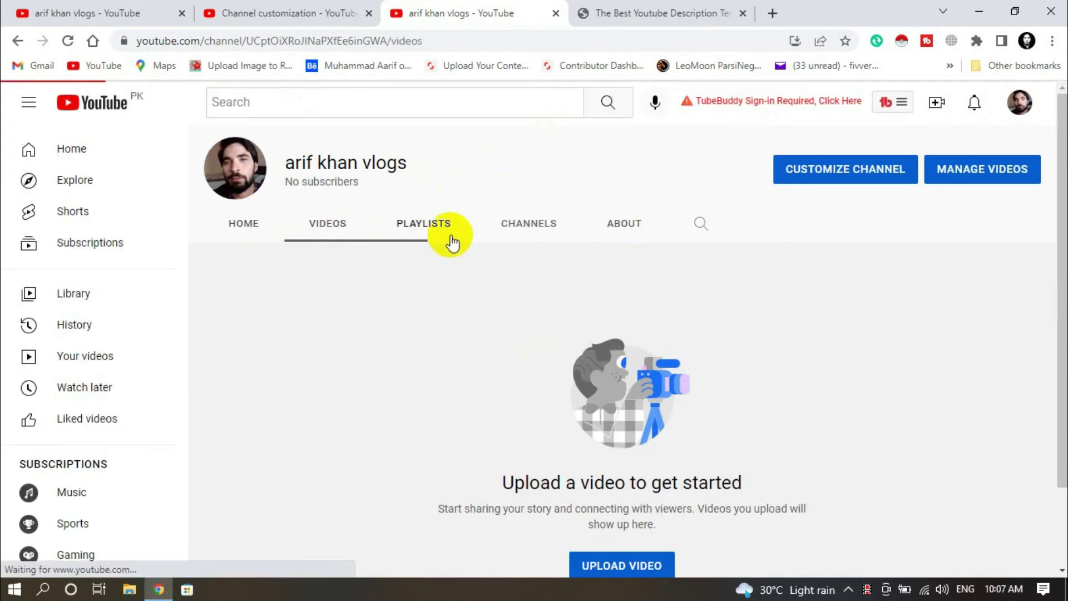
pyautogui.click(528, 227)
pyautogui.click(612, 228)
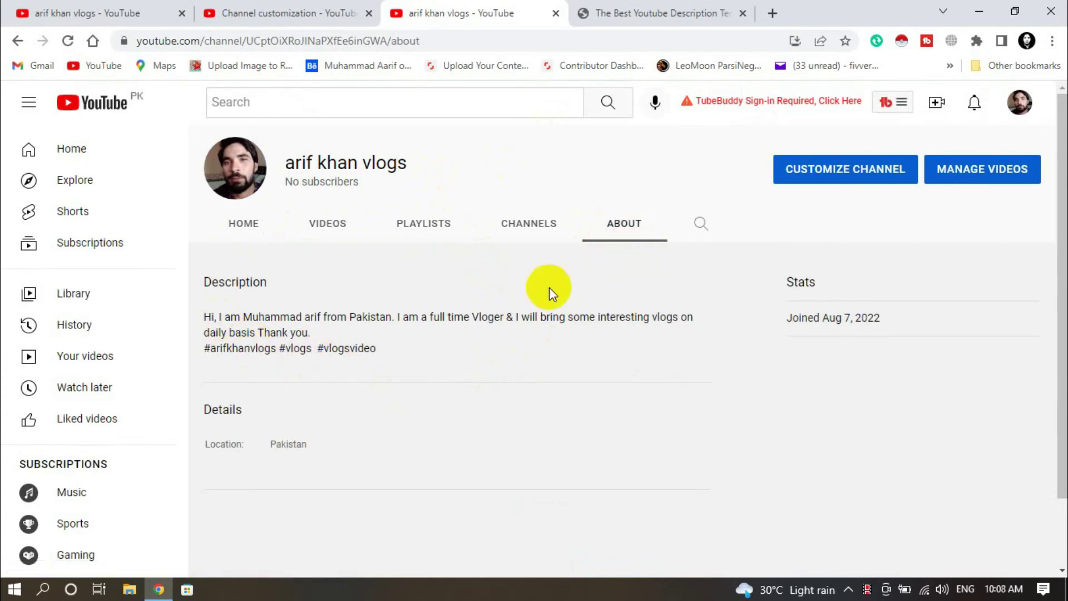
pyautogui.scroll(-2, 375, 377)
pyautogui.scroll(2, 391, 372)
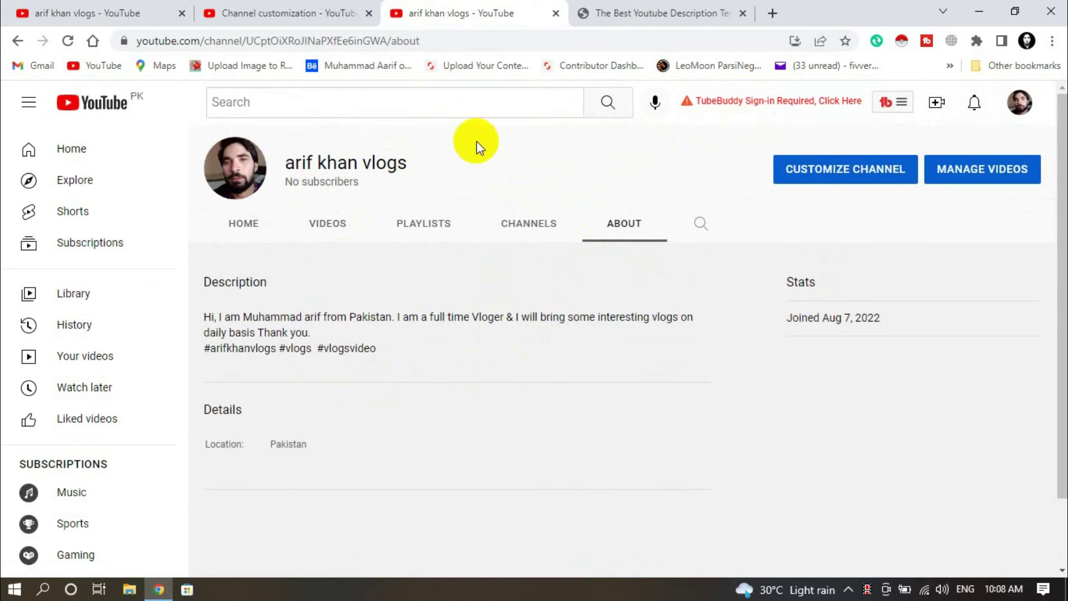
# - Load the Canva home page in place of the YouTube description article
pyautogui.click(613, 12)
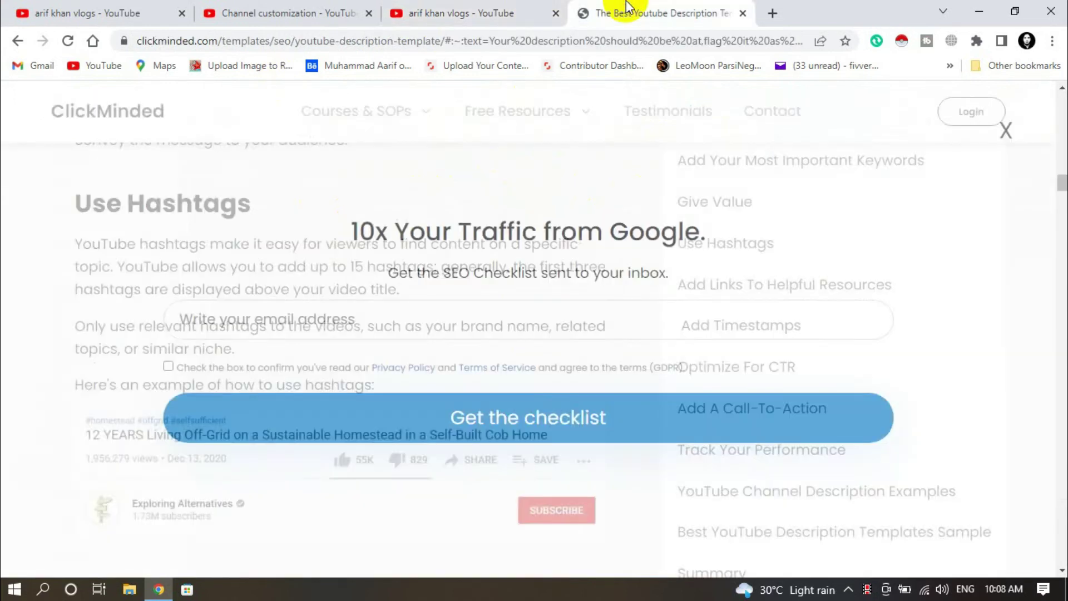
pyautogui.click(193, 37)
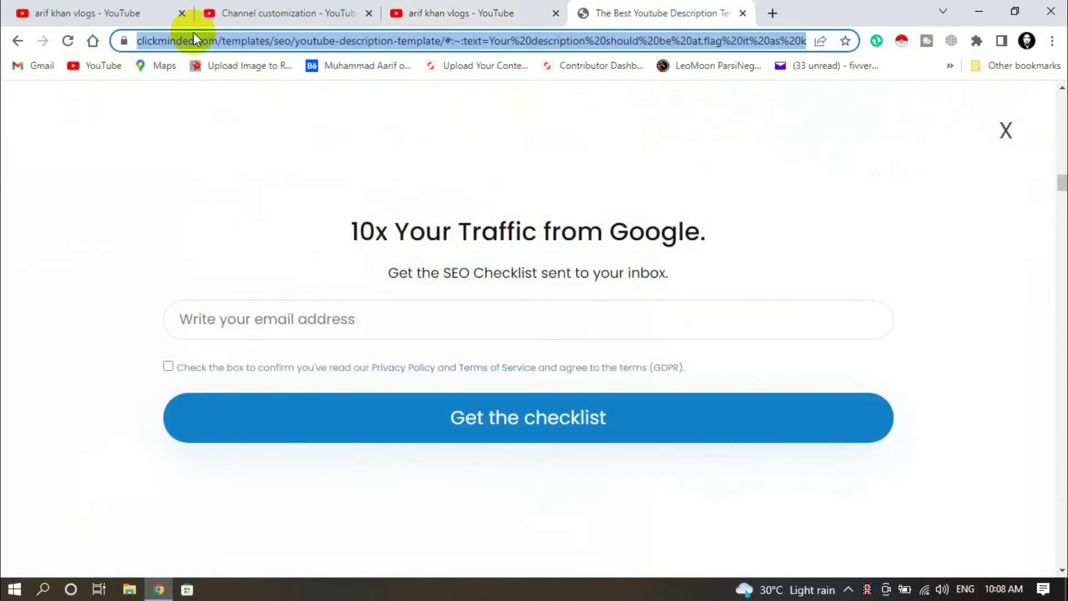
pyautogui.write('canva')
pyautogui.press('Return')
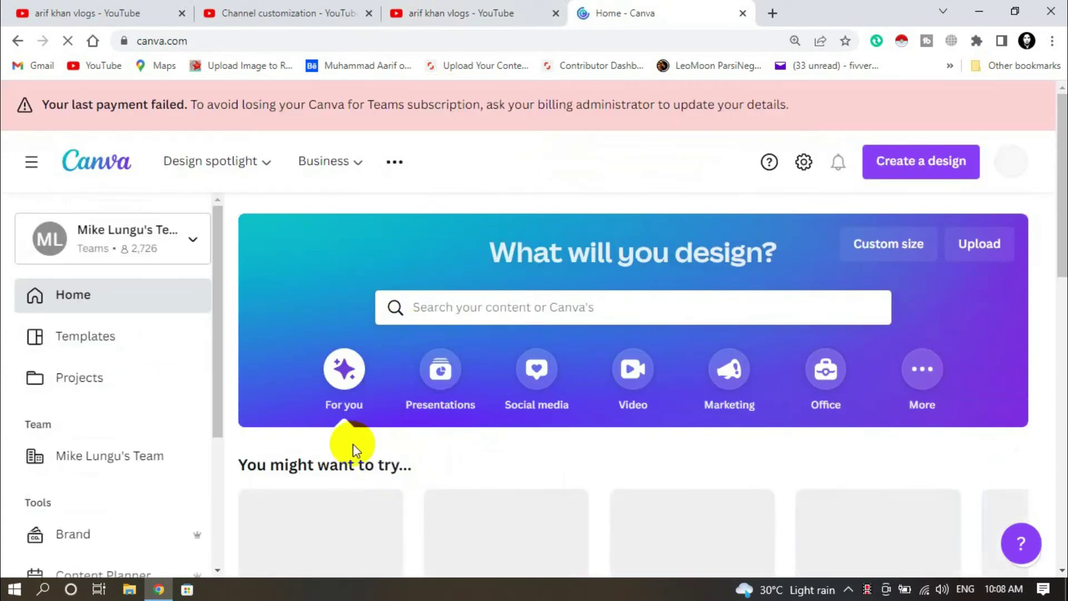
# - Open the black and red brushstroke YouTube Channel Art from Canva's recent designs
pyautogui.scroll(-5, 353, 443)
pyautogui.scroll(-4, 492, 460)
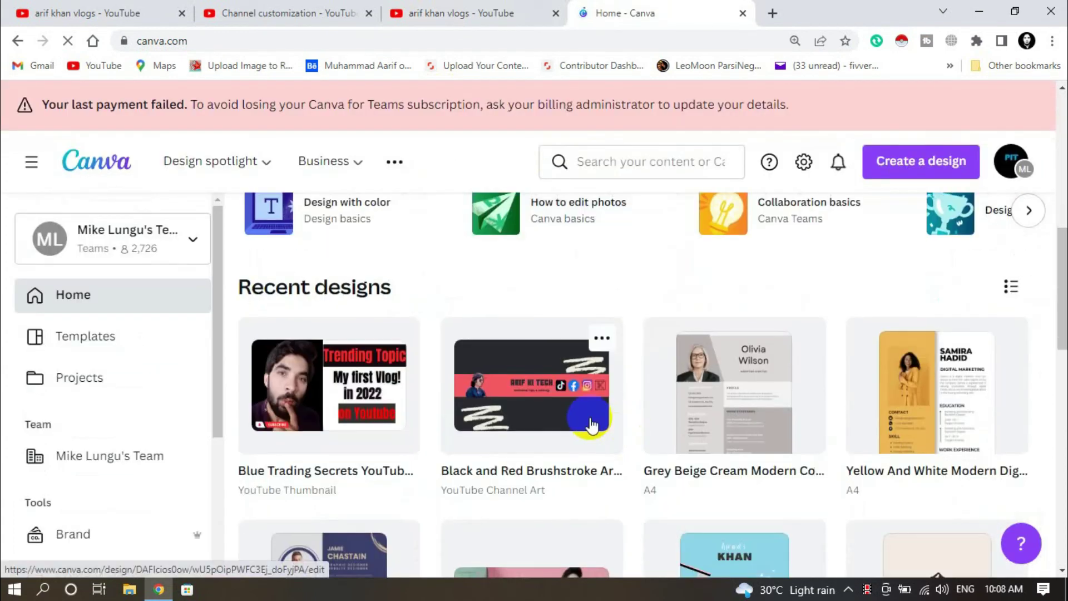
pyautogui.scroll(6, 536, 355)
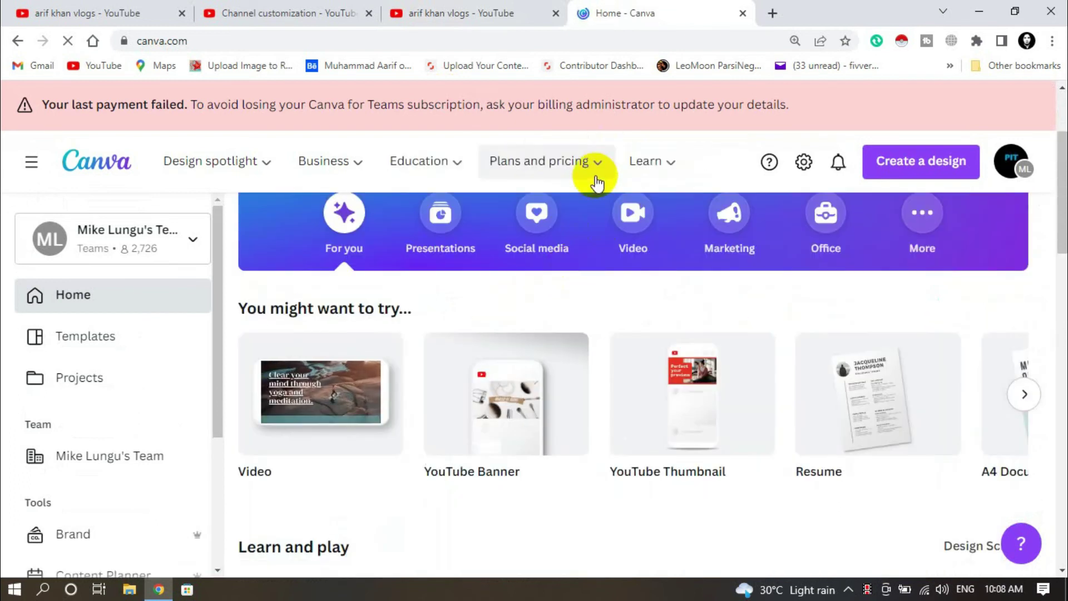
pyautogui.moveTo(645, 167)
pyautogui.scroll(-5, 572, 398)
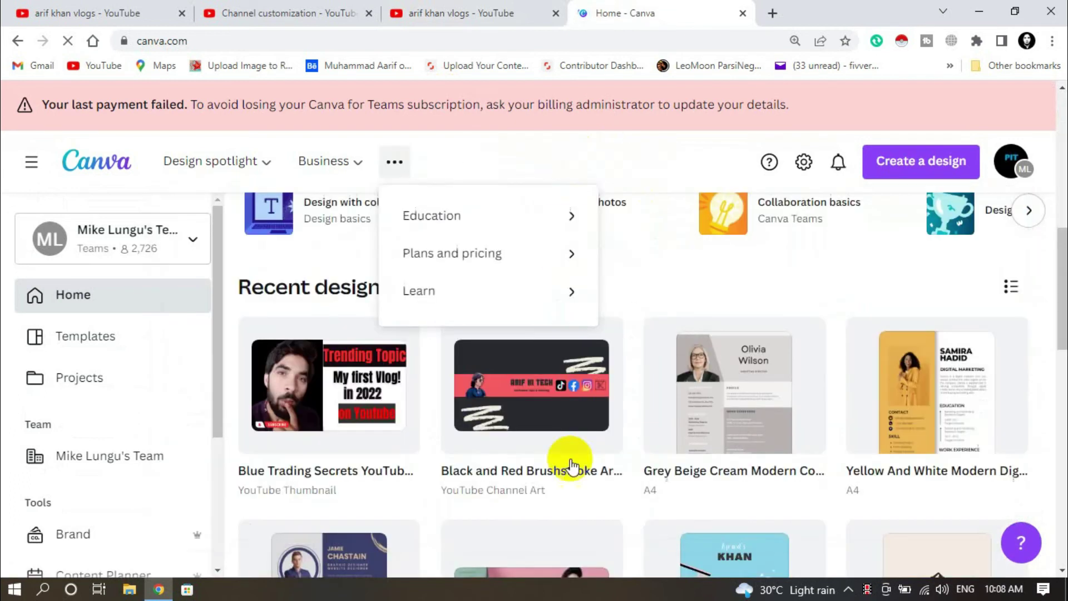
pyautogui.click(517, 406)
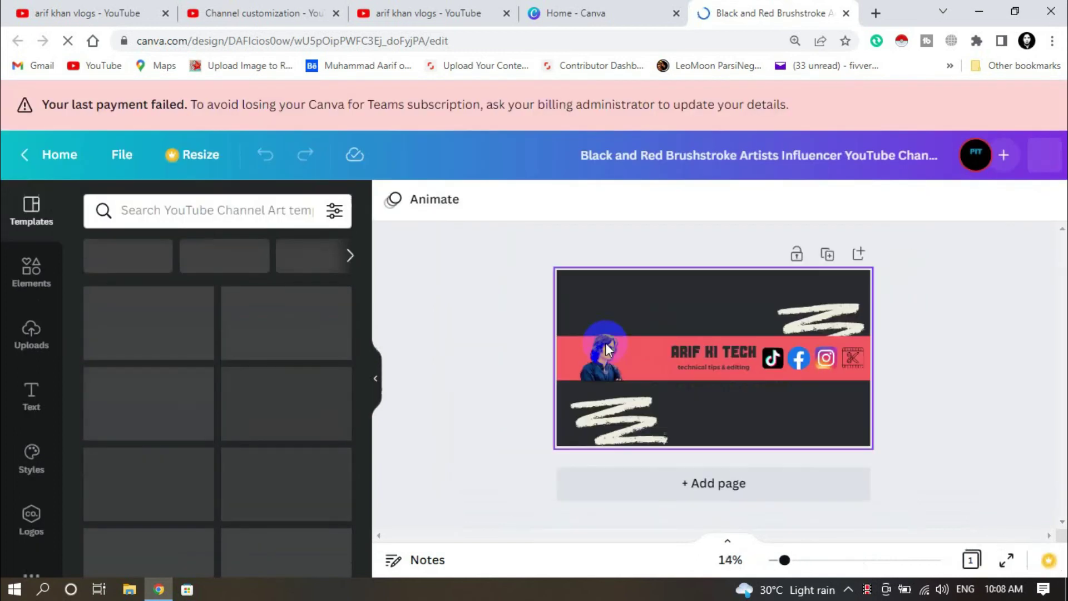
# - Delete the portrait and the film-cut, Facebook, TikTok and Instagram icons from the banner's red band
pyautogui.scroll(5, 605, 342)
pyautogui.click(506, 376)
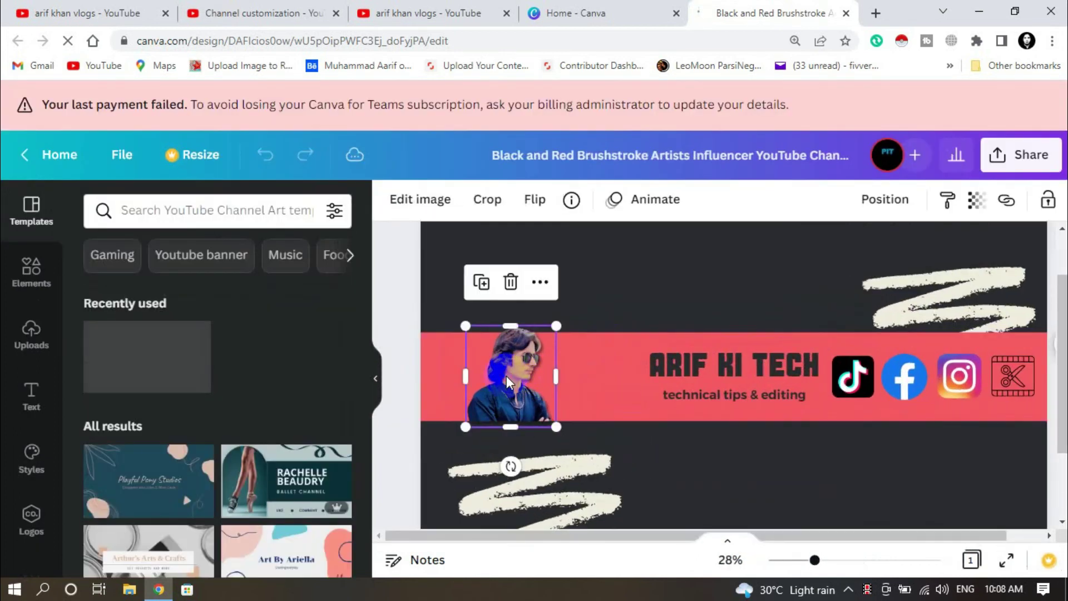
pyautogui.press('Delete')
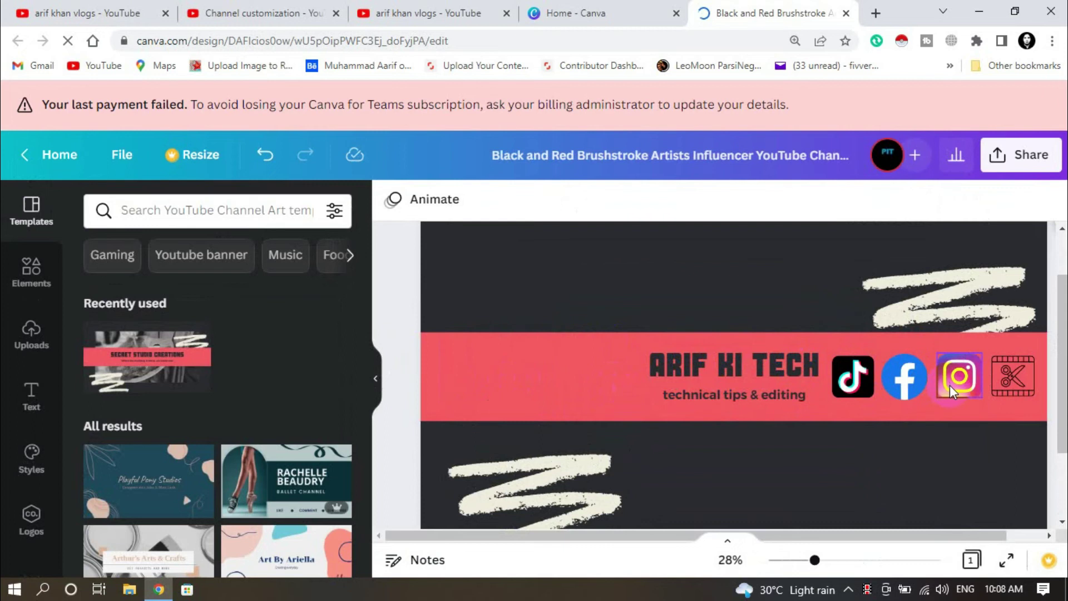
pyautogui.click(1001, 383)
pyautogui.press('Delete')
pyautogui.click(907, 378)
pyautogui.press('Delete')
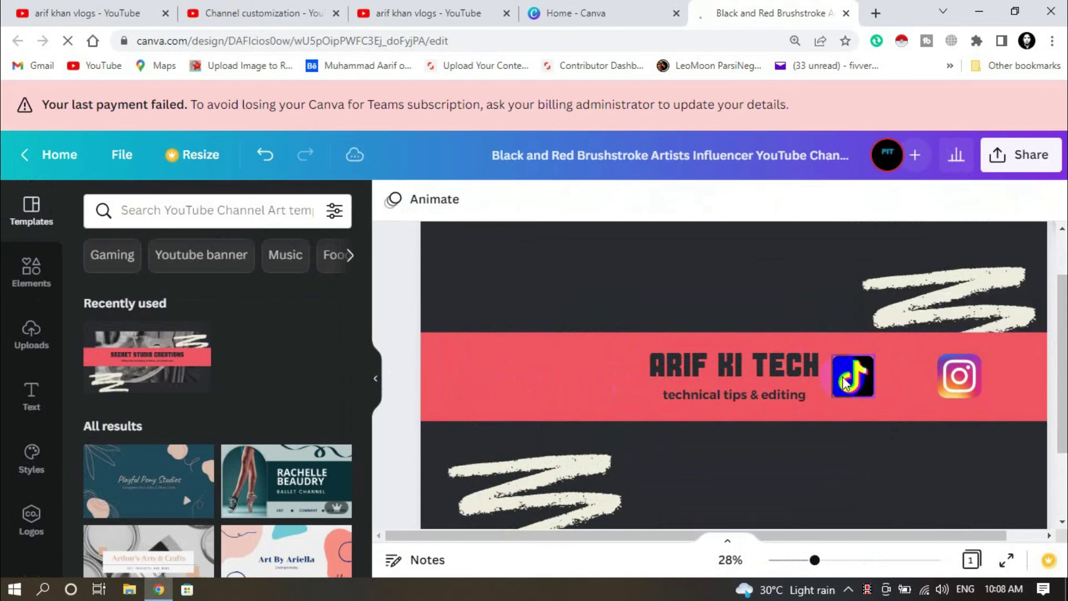
pyautogui.press('Delete')
pyautogui.click(960, 377)
pyautogui.press('Delete')
# - Replace the banner's title with the new vlog channel's name in capitals, separated into three words
pyautogui.click(839, 390)
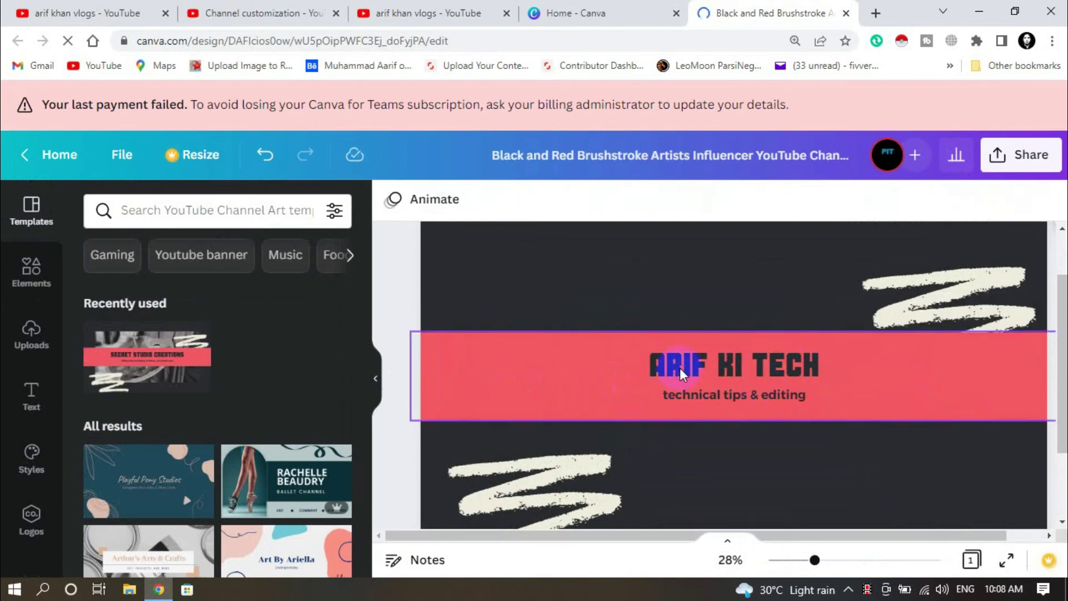
pyautogui.click(683, 374)
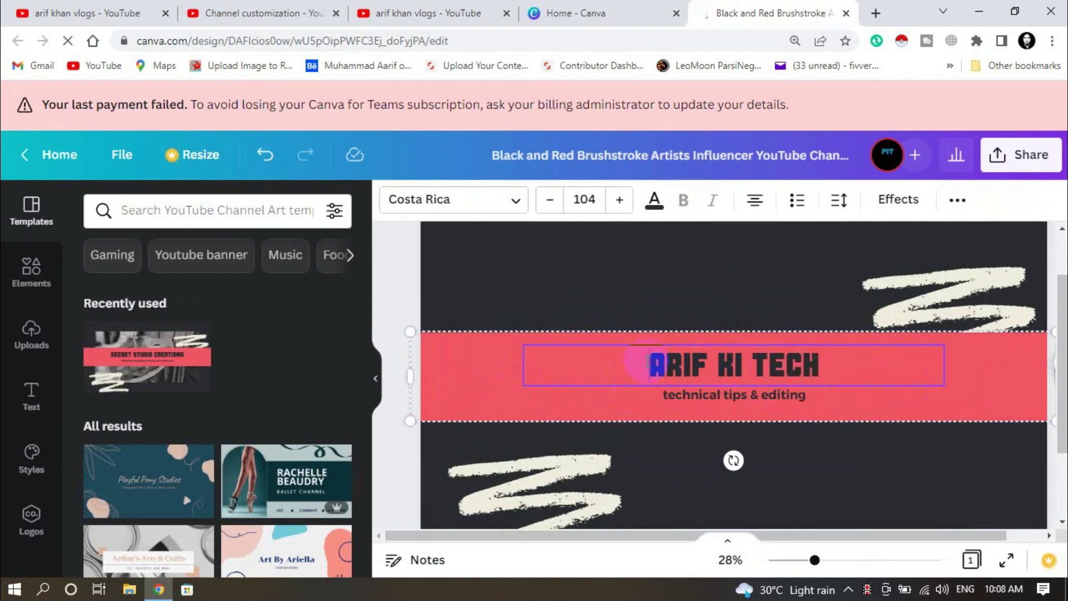
pyautogui.tripleClick(761, 367)
pyautogui.write('ARIFKHN')
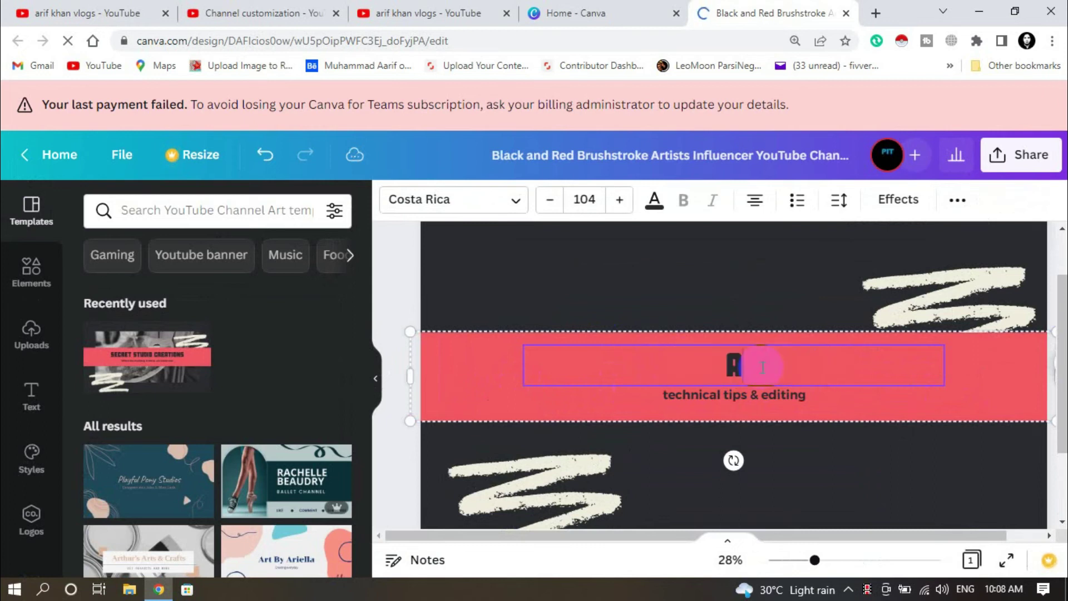
pyautogui.press('BackSpace')
pyautogui.write('ANVLOGS')
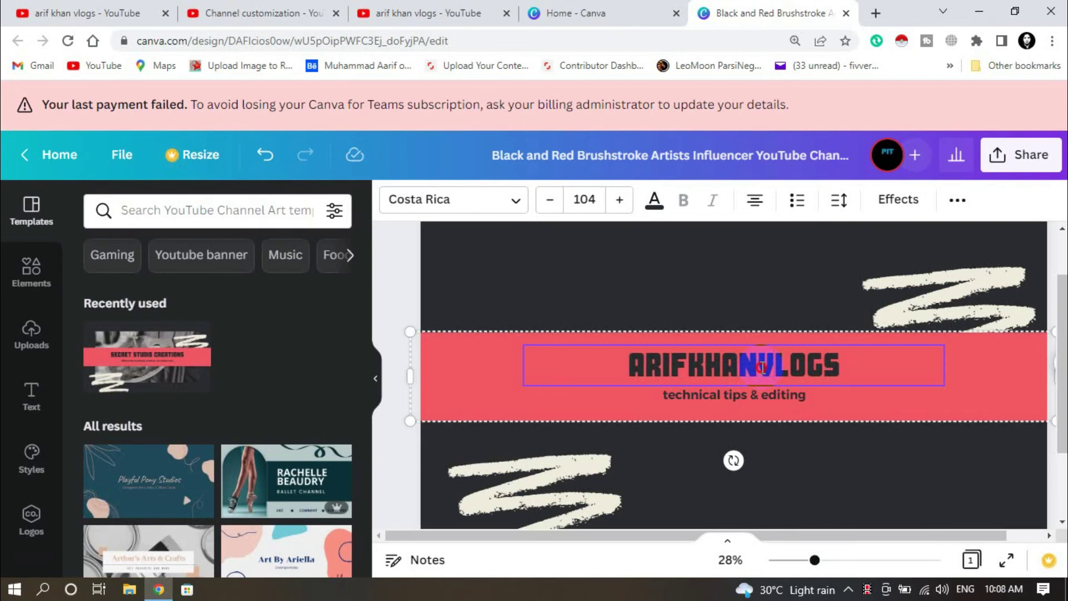
pyautogui.click(761, 367)
pyautogui.click(682, 365)
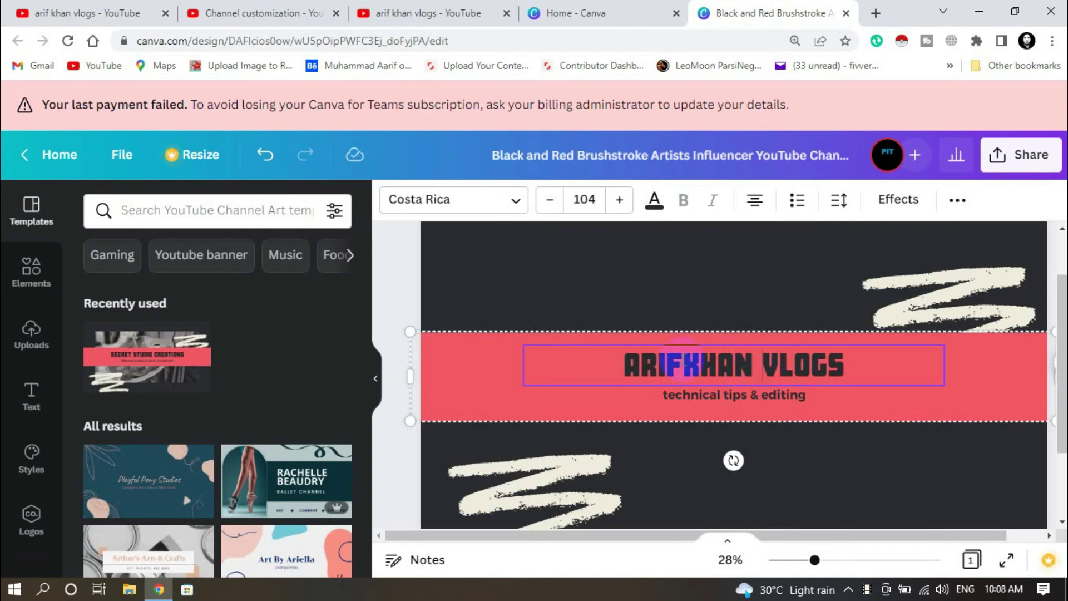
# - Replace the tagline under the banner's title with "daily vlogs"
pyautogui.click(753, 408)
pyautogui.moveTo(807, 396); pyautogui.dragTo(674, 400)
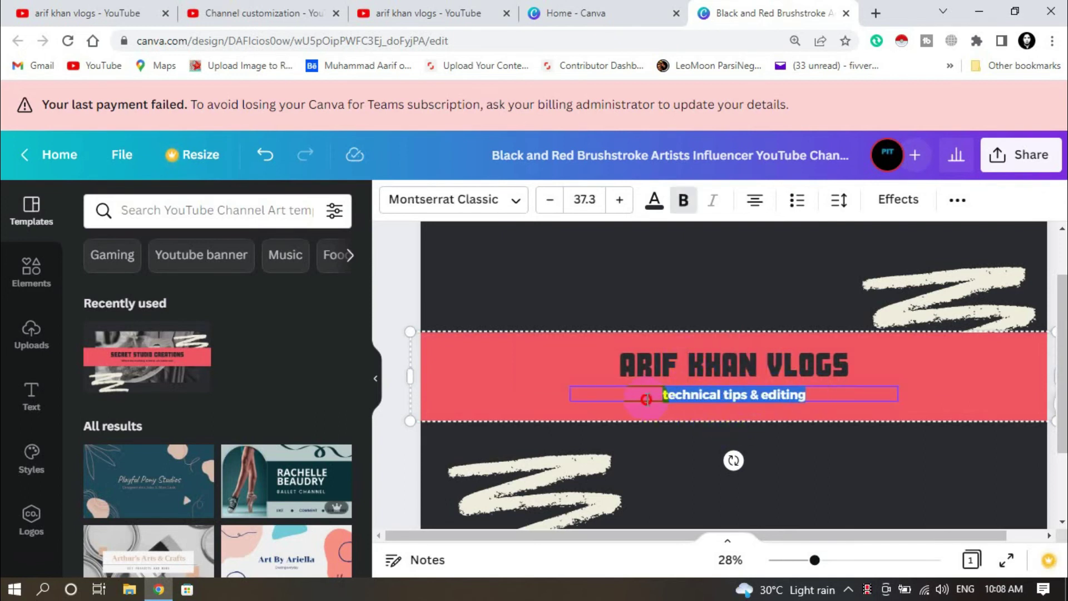
pyautogui.write('daily vlogs')
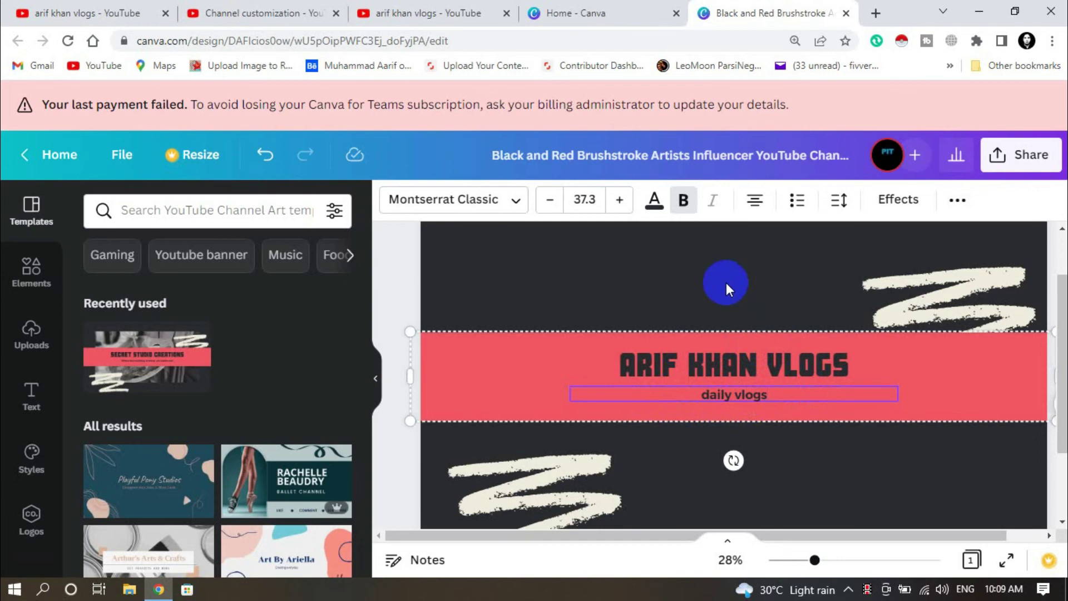
pyautogui.click(727, 284)
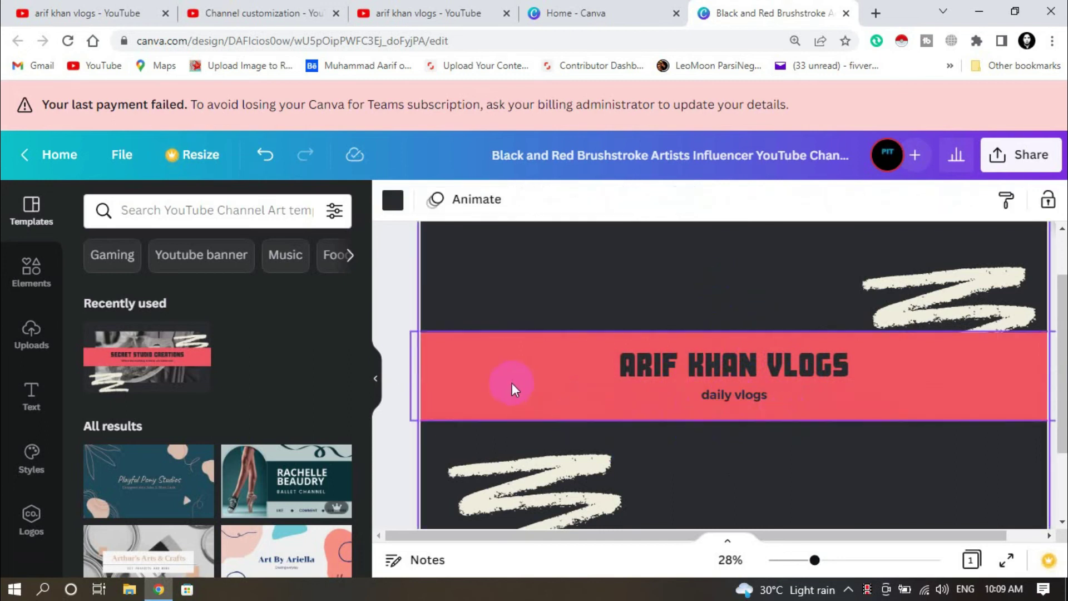
# - Try several fill colours on the banner's central band, including violet, and return it to the original red
pyautogui.click(575, 397)
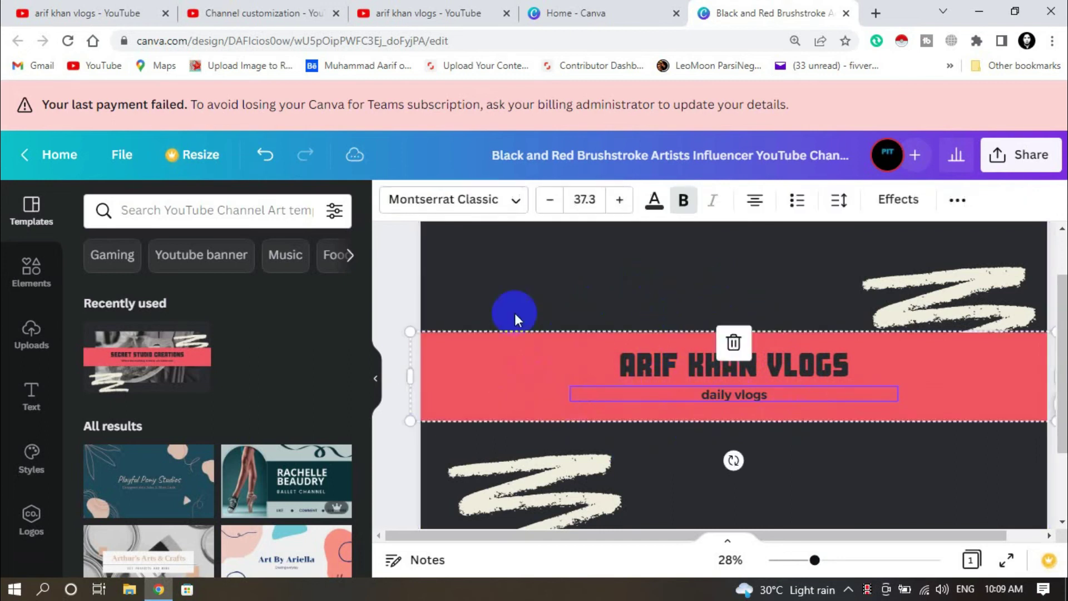
pyautogui.click(509, 363)
pyautogui.click(393, 201)
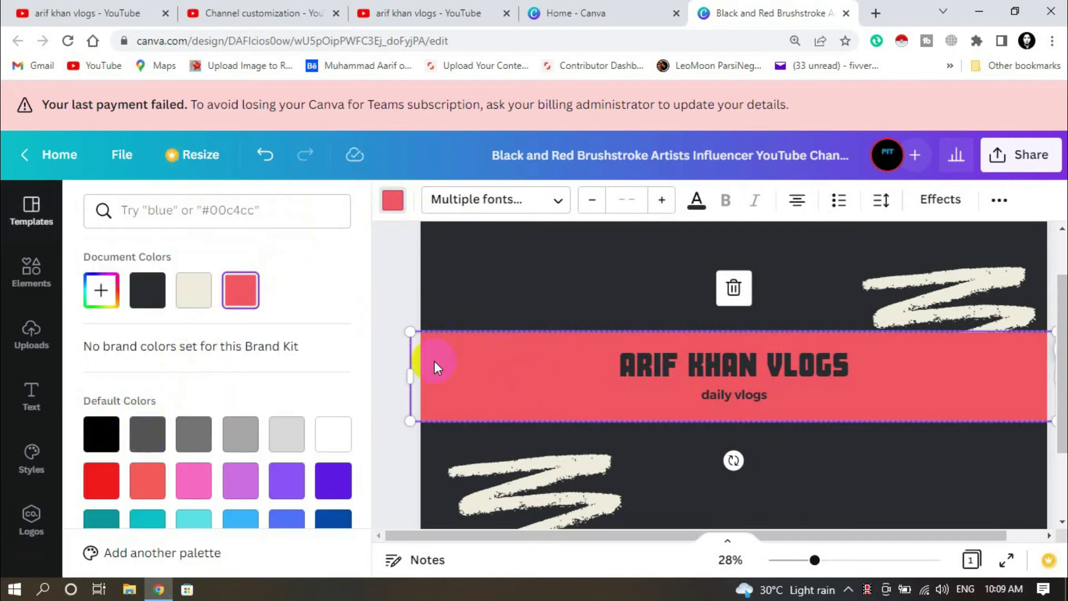
pyautogui.click(203, 309)
pyautogui.click(147, 290)
pyautogui.click(293, 439)
pyautogui.click(333, 435)
pyautogui.click(334, 481)
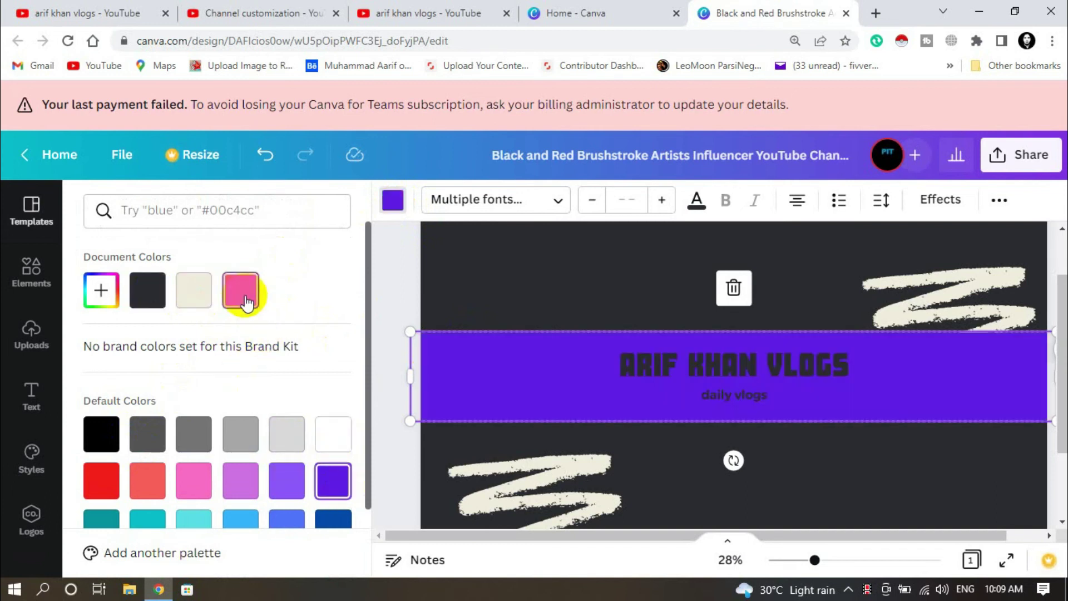
pyautogui.click(240, 290)
pyautogui.click(671, 304)
pyautogui.click(873, 469)
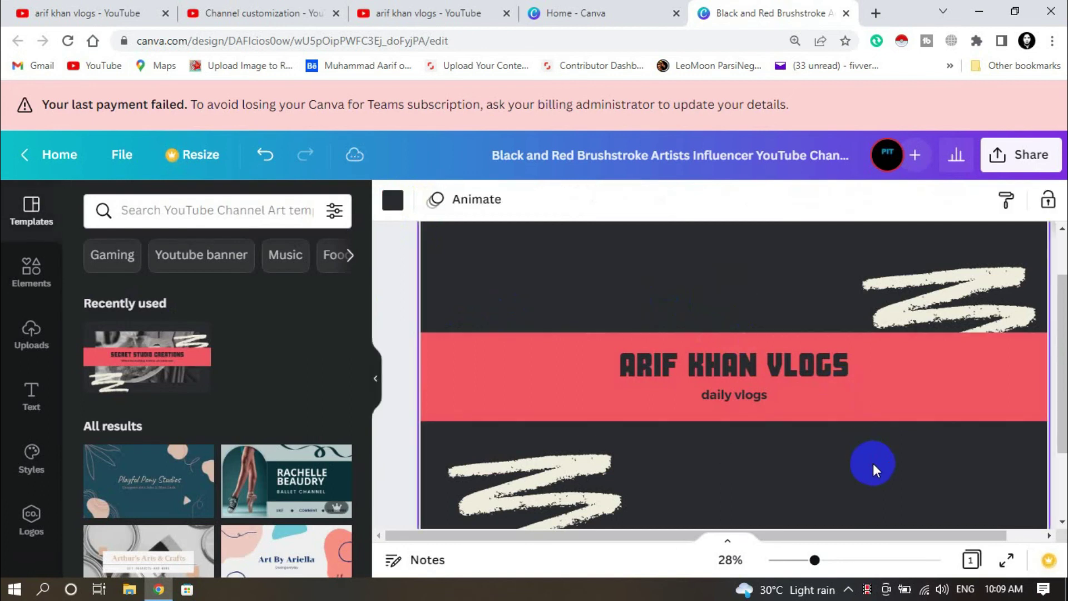
# - Download the finished banner design from Canva as a JPG file
pyautogui.click(1034, 162)
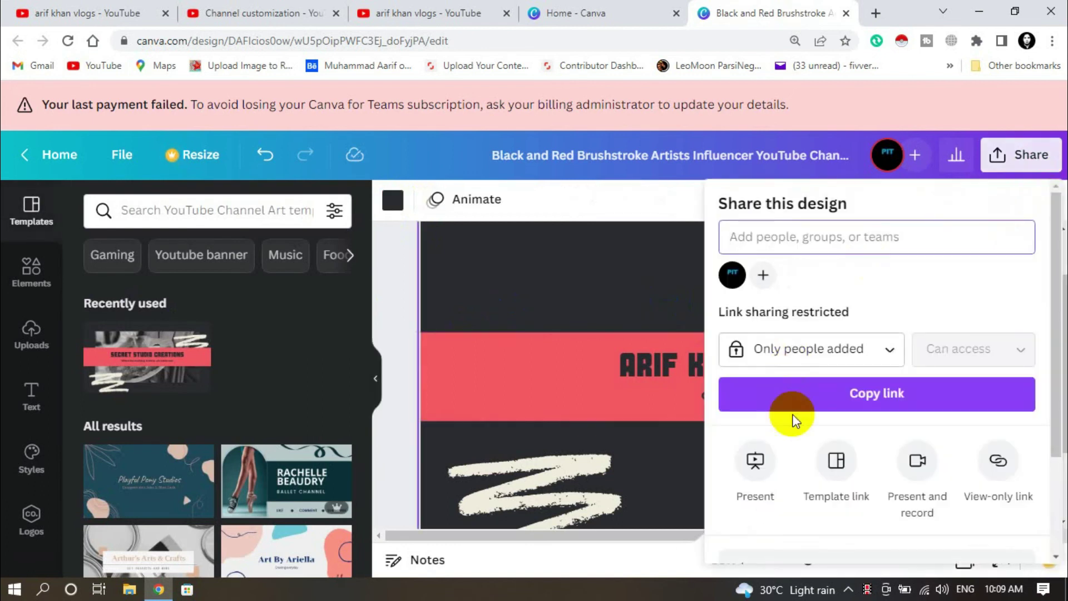
pyautogui.scroll(-3, 796, 426)
pyautogui.click(782, 440)
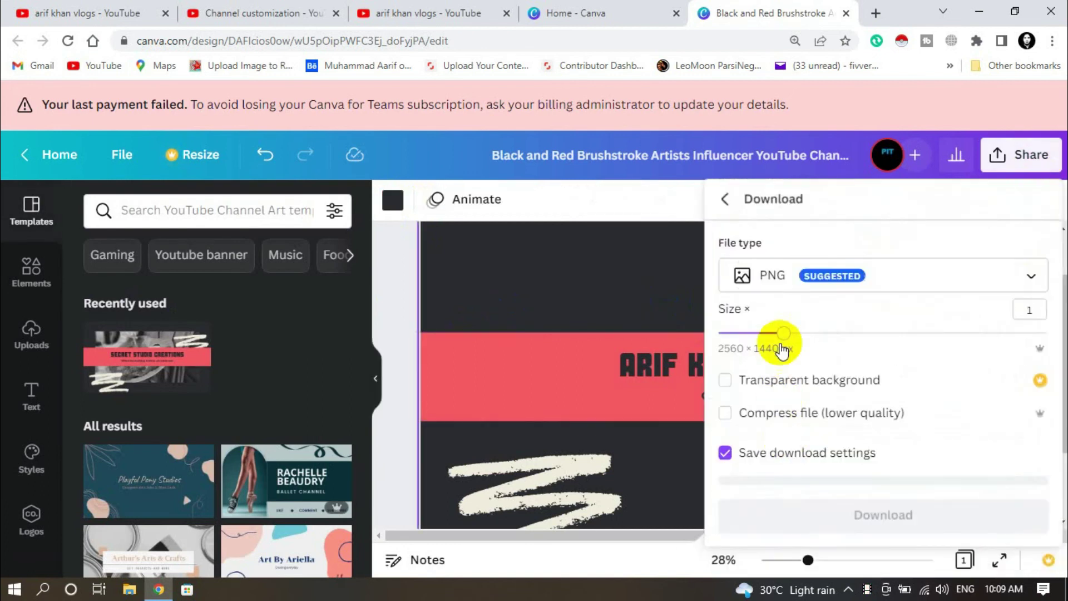
pyautogui.click(768, 274)
pyautogui.click(774, 236)
pyautogui.click(875, 510)
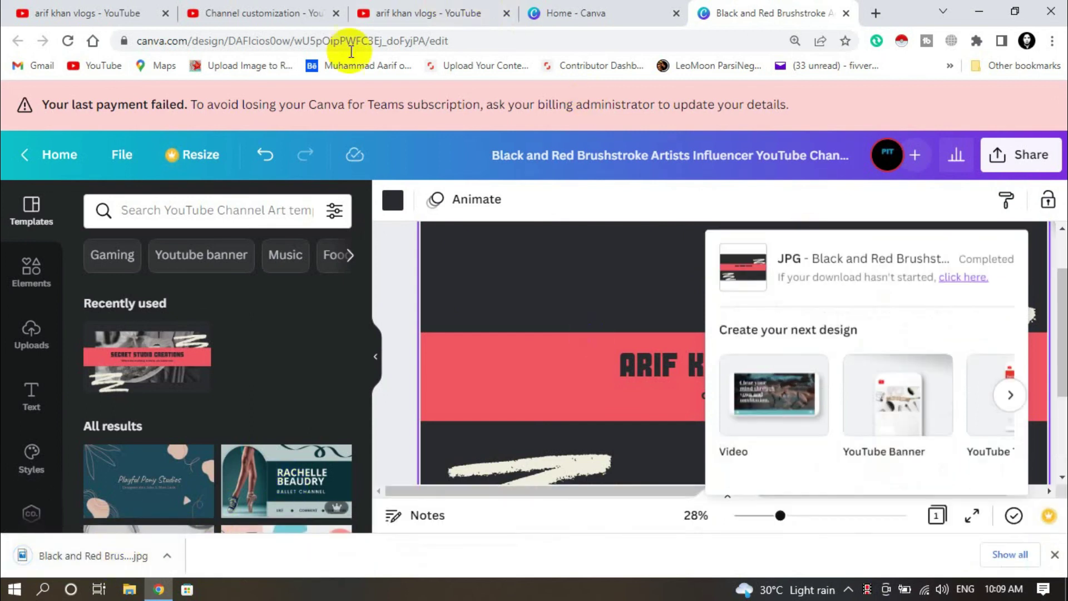
# - Switch to the YouTube channel page and open the Branding settings of its channel customization in YouTube Studio
pyautogui.click(439, 13)
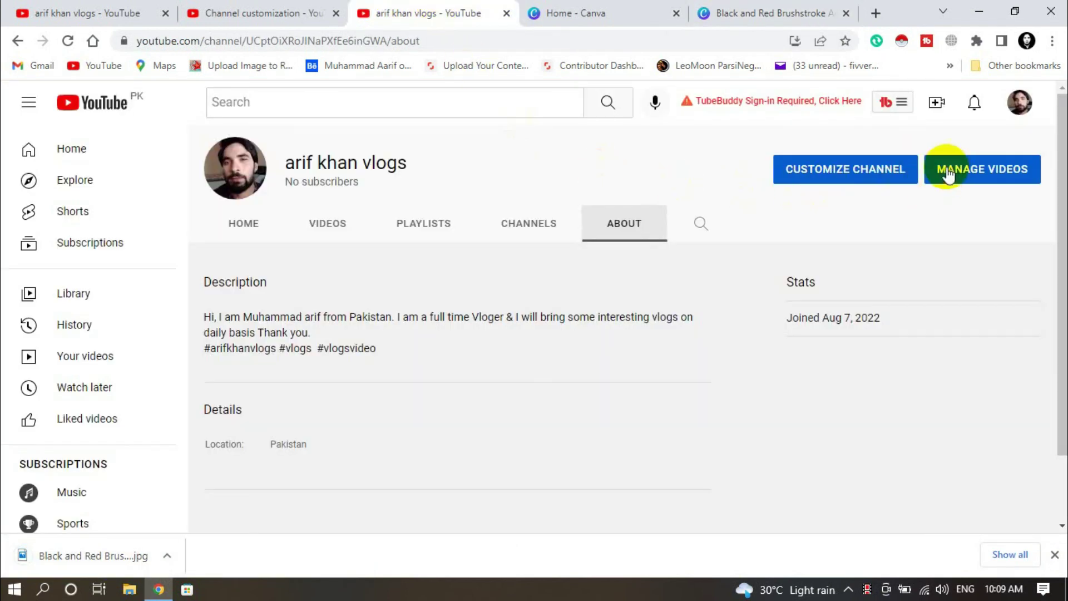
pyautogui.click(851, 172)
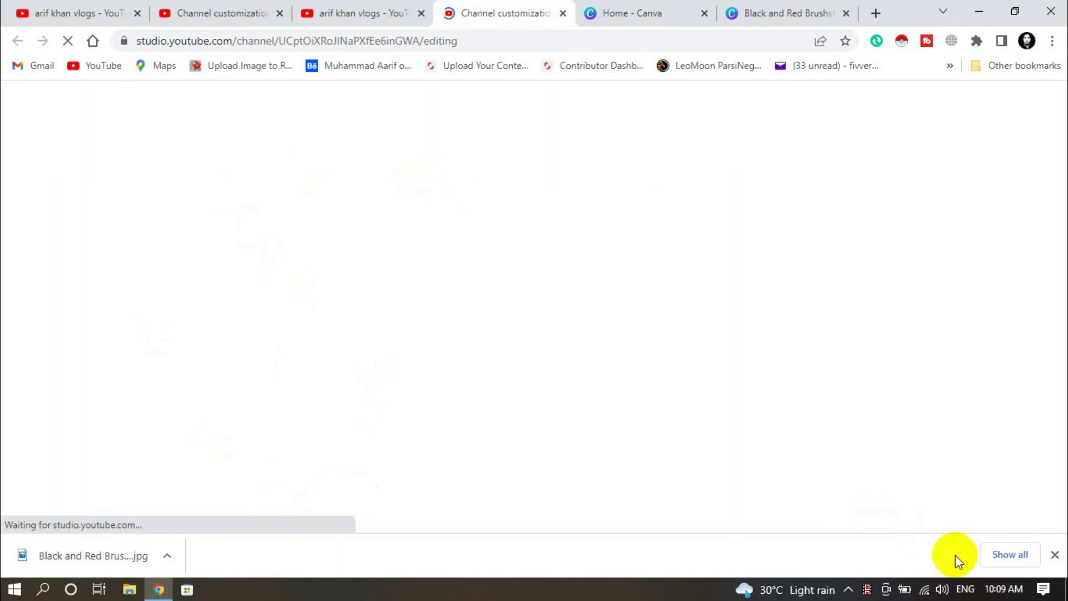
pyautogui.click(1054, 555)
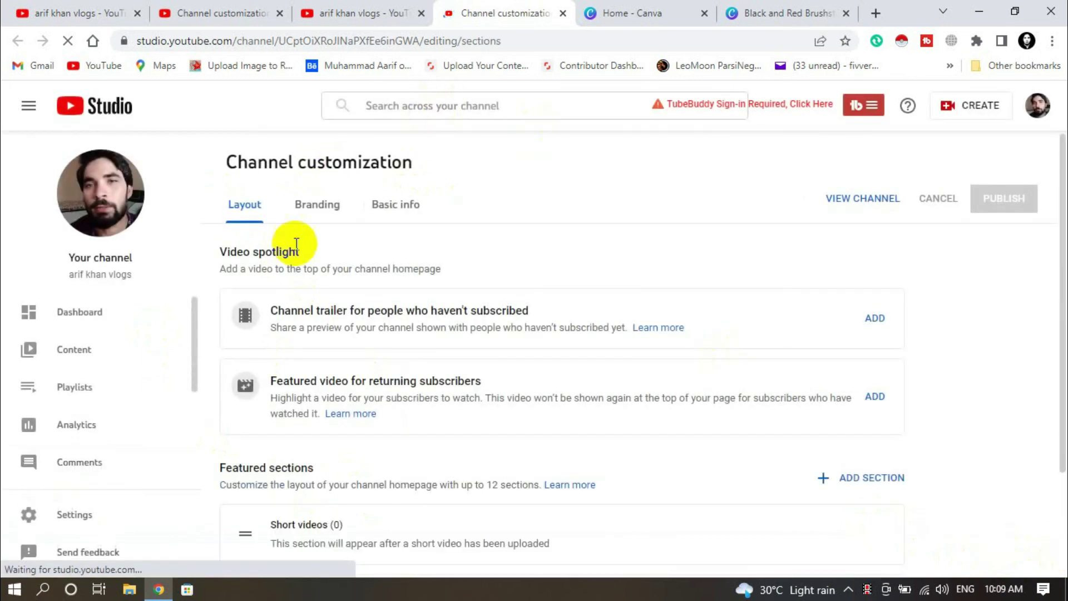
pyautogui.click(338, 213)
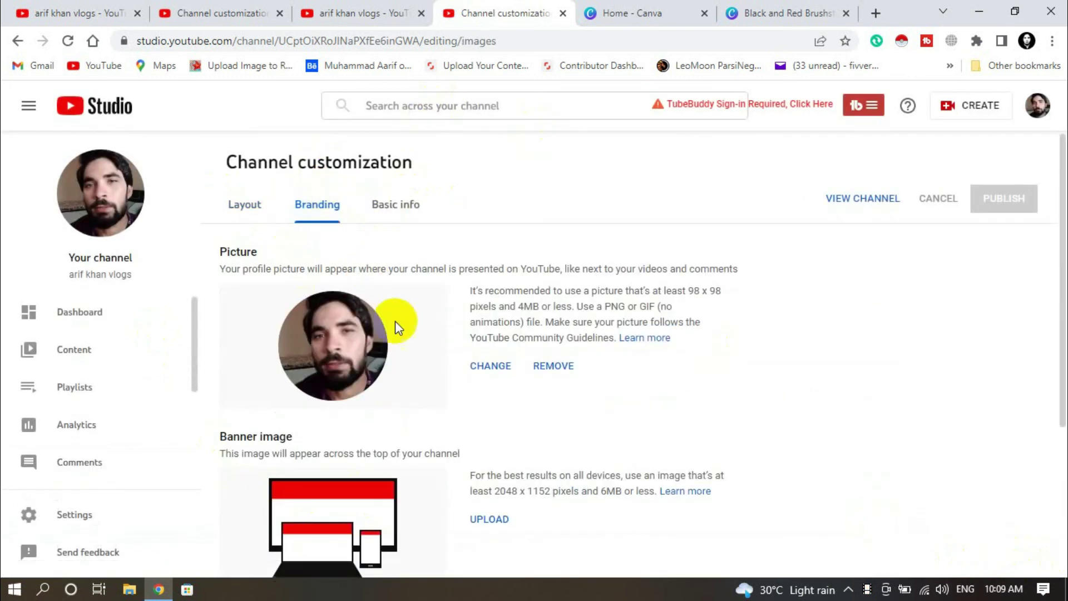